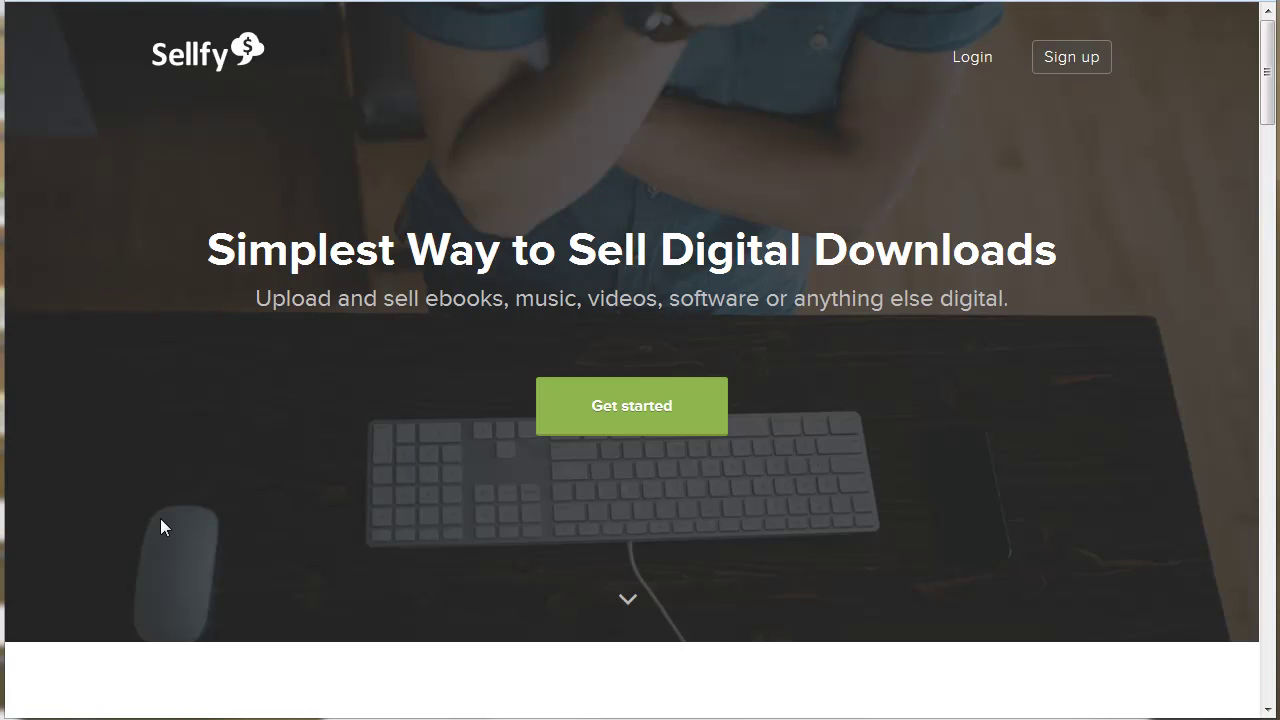
- Sign up for Sellfy and start adding a new product from the dashboard
click(673, 410)
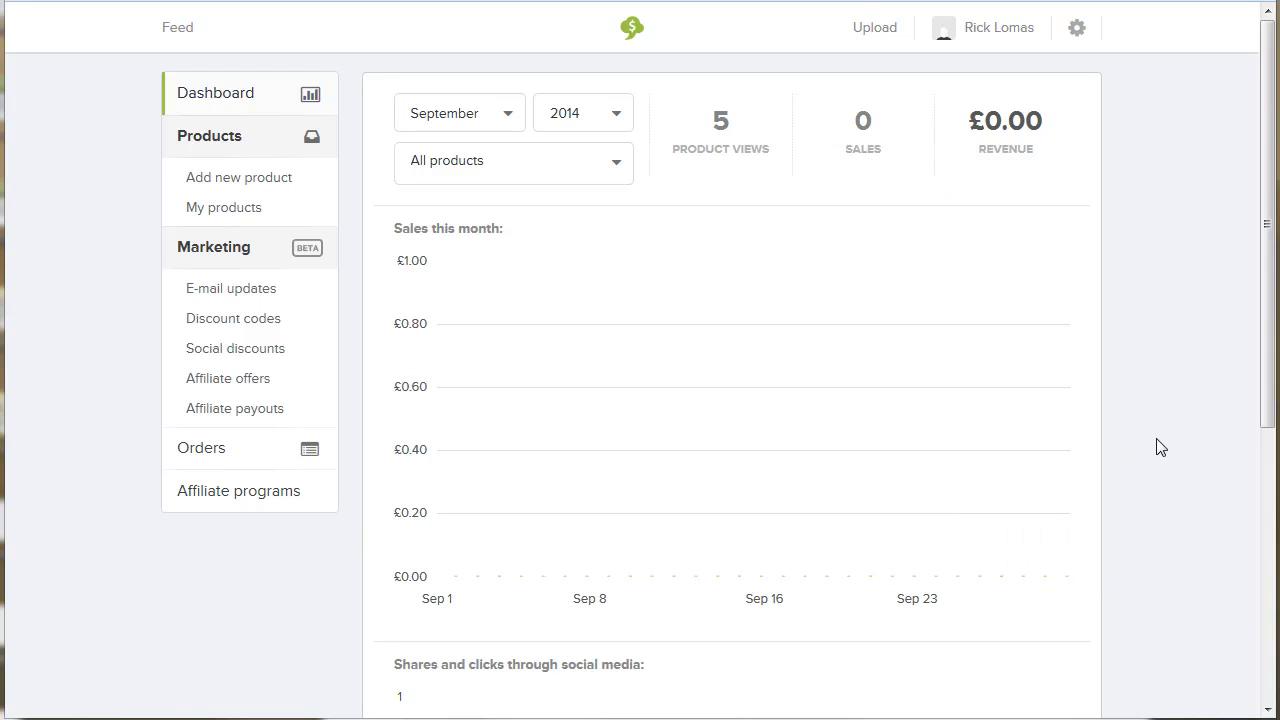
click(277, 180)
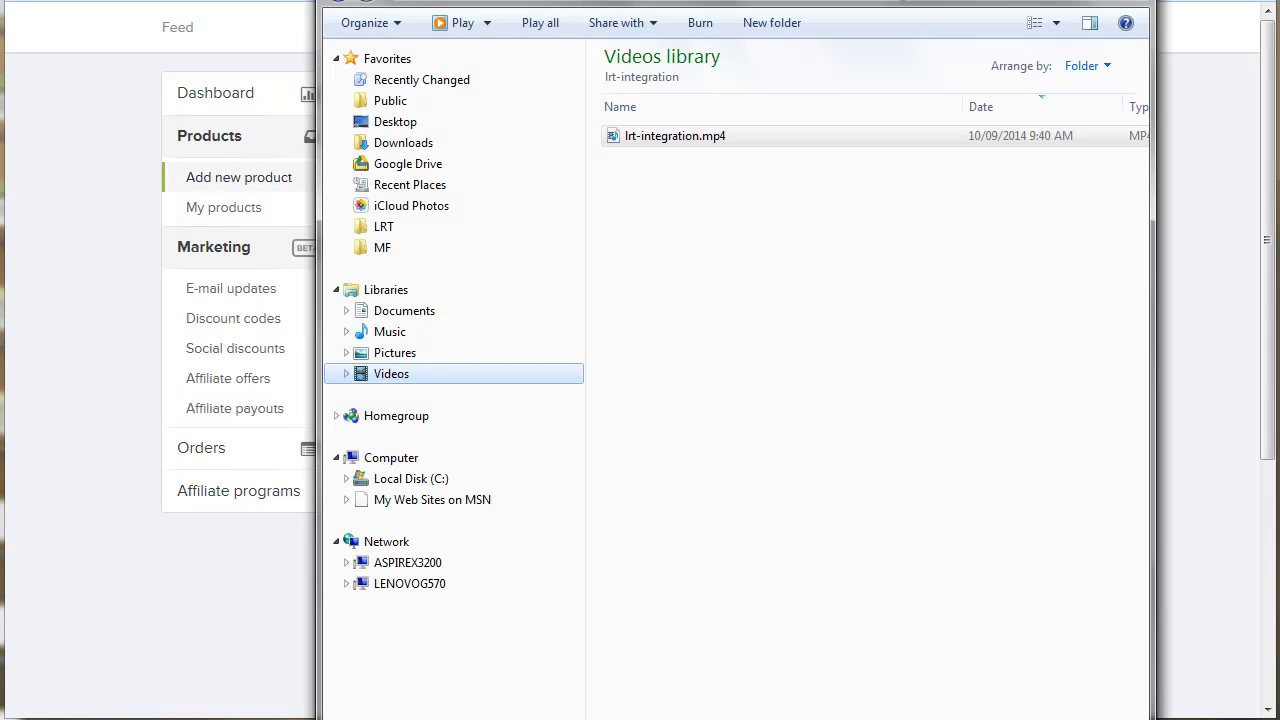
- Drop lrt-integration.mp4 onto the upload zone as the product file, then close Explorer
drag(623, 22, 654, 370)
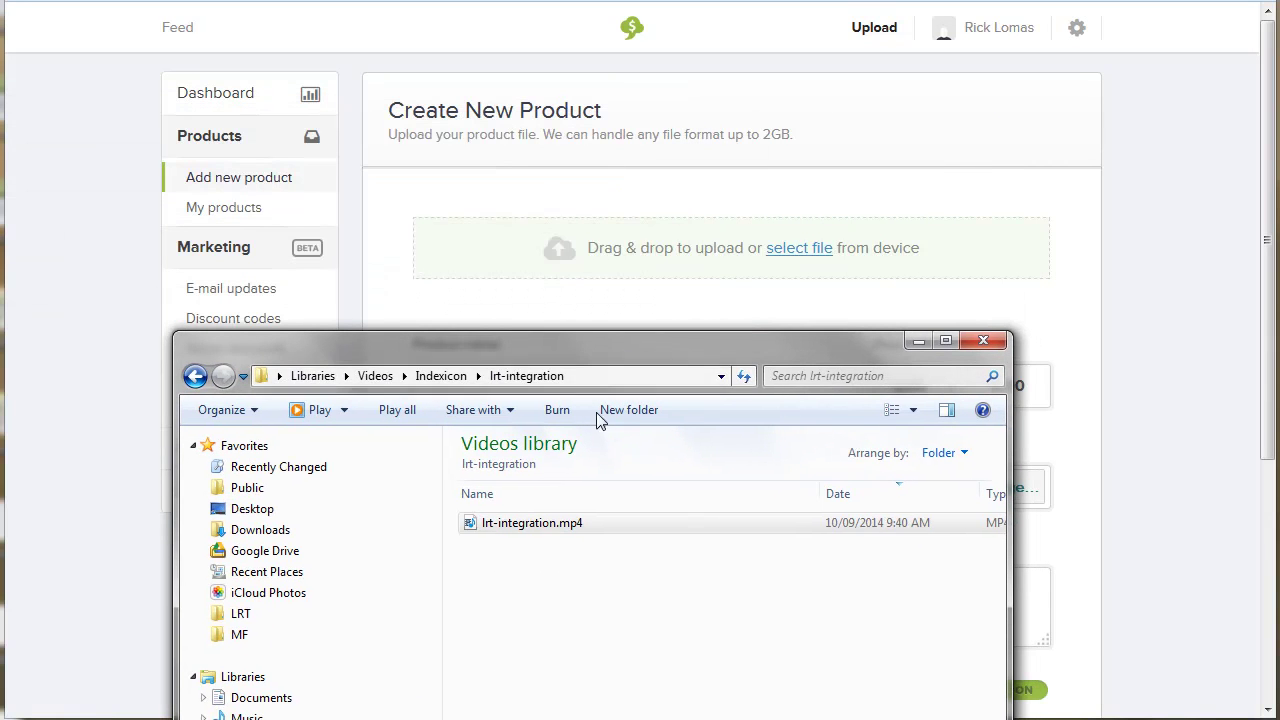
click(480, 525)
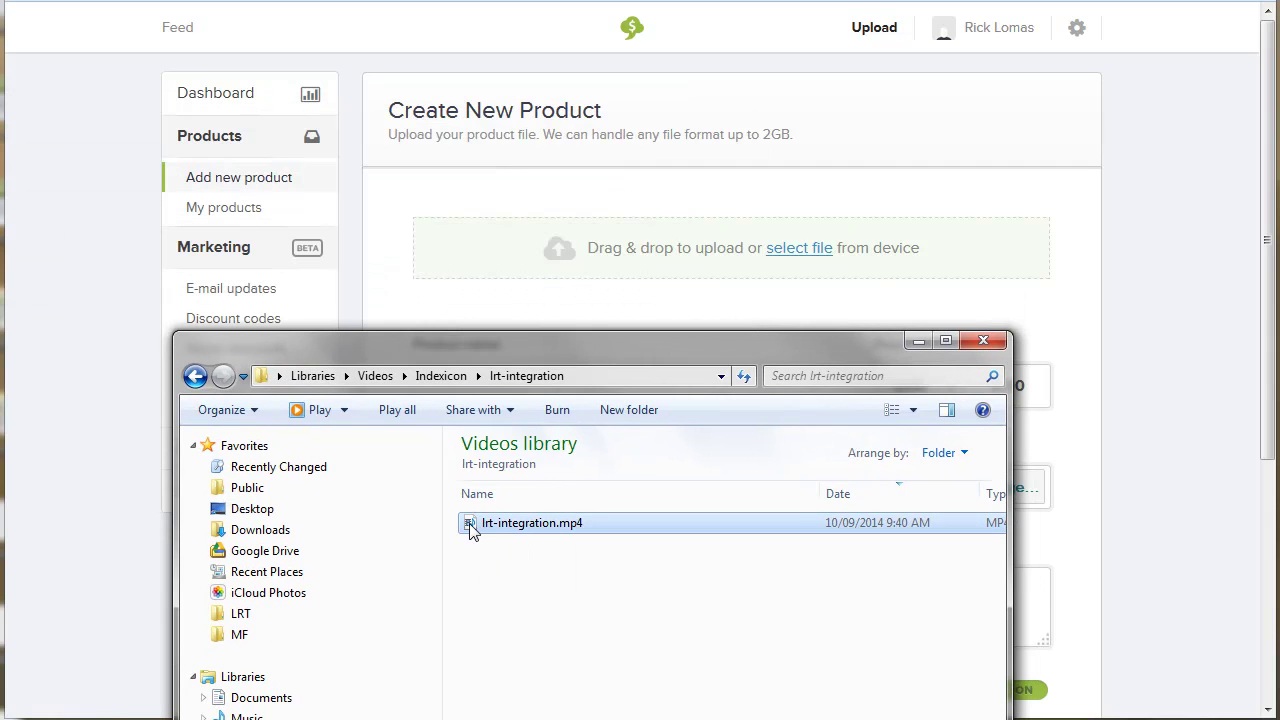
drag(486, 528, 591, 252)
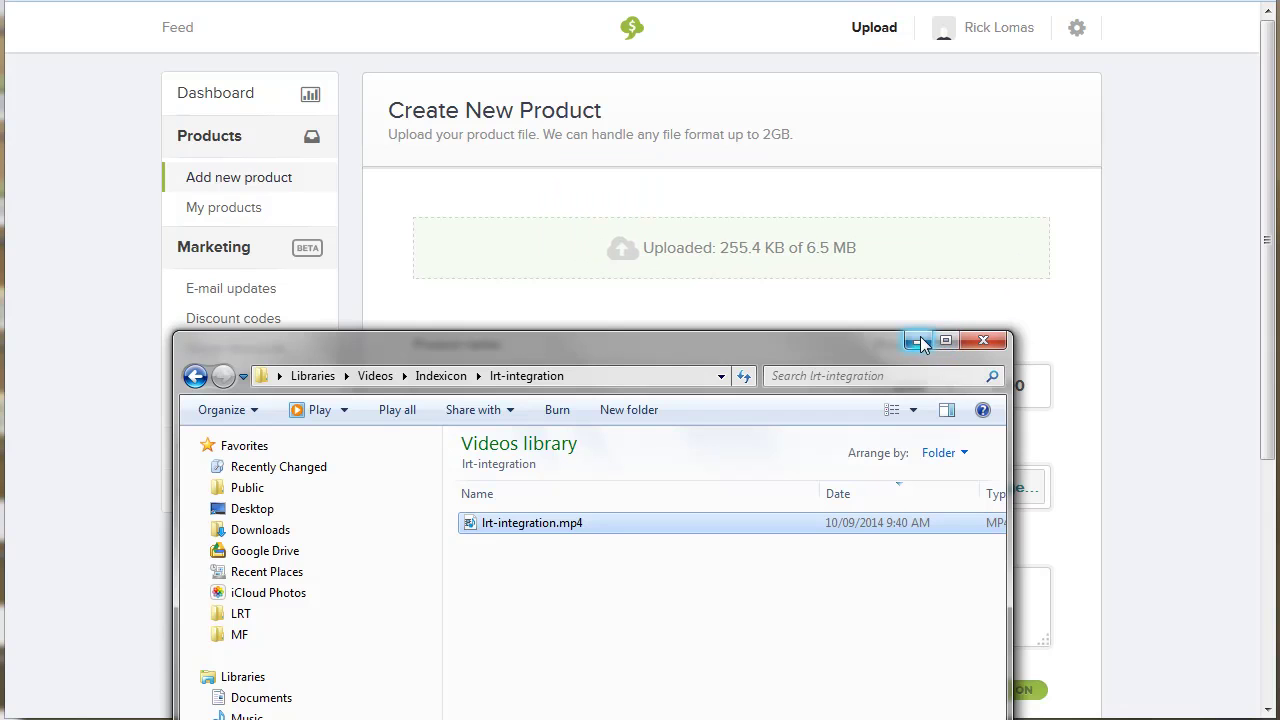
click(984, 341)
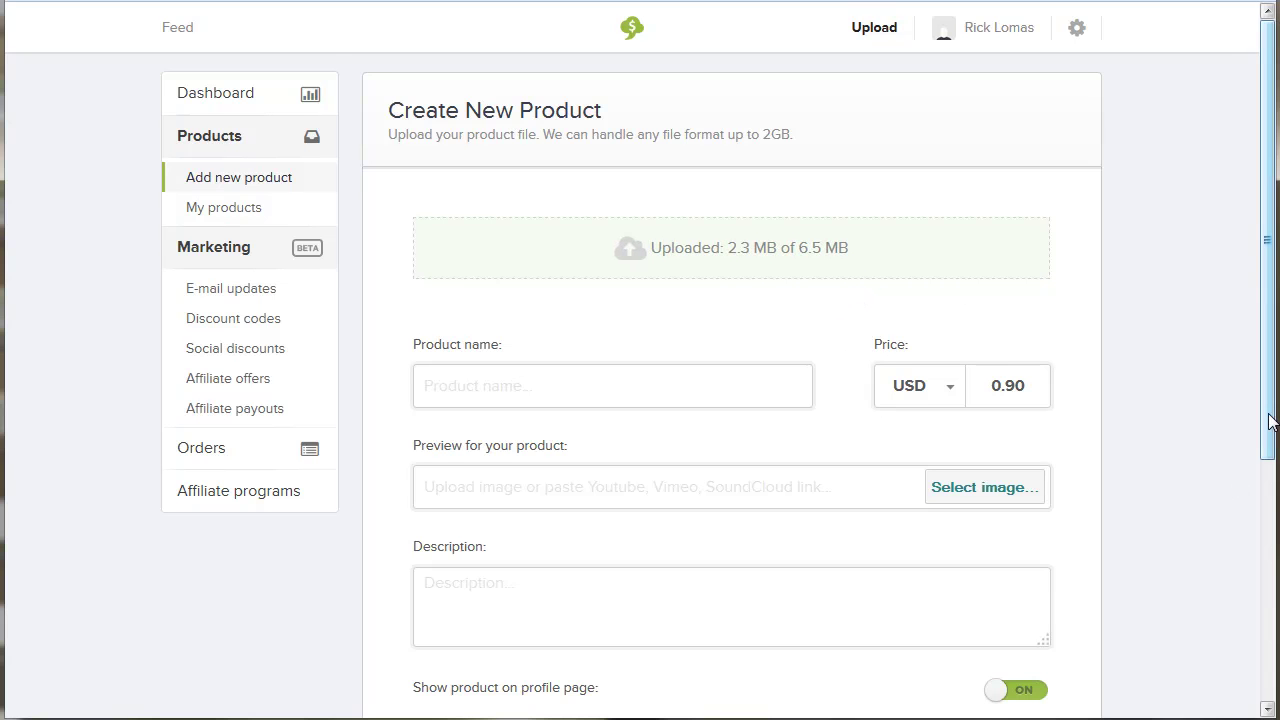
- Name the product 'LRT Integration'
drag(1268, 402, 1268, 446)
click(530, 332)
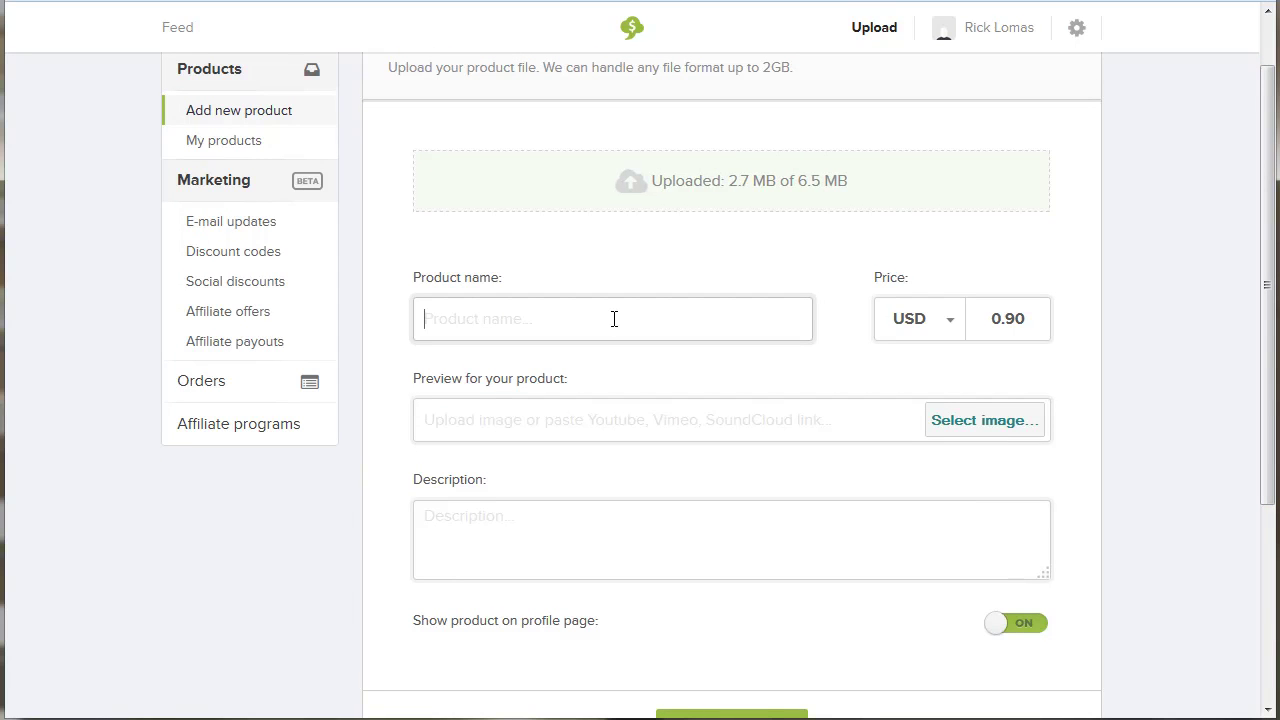
text(LRT )
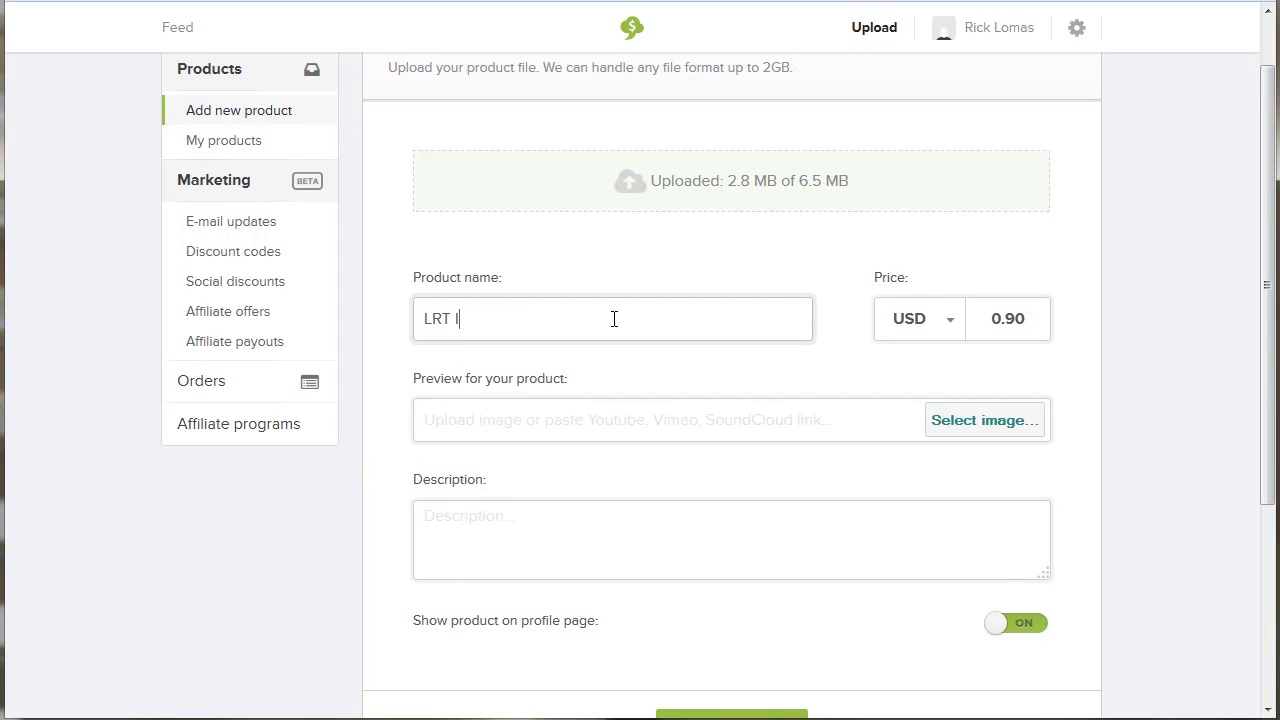
text(Integrat)
text(ion)
- Price the product at 10.00 GBP, replacing the default 0.90
click(950, 324)
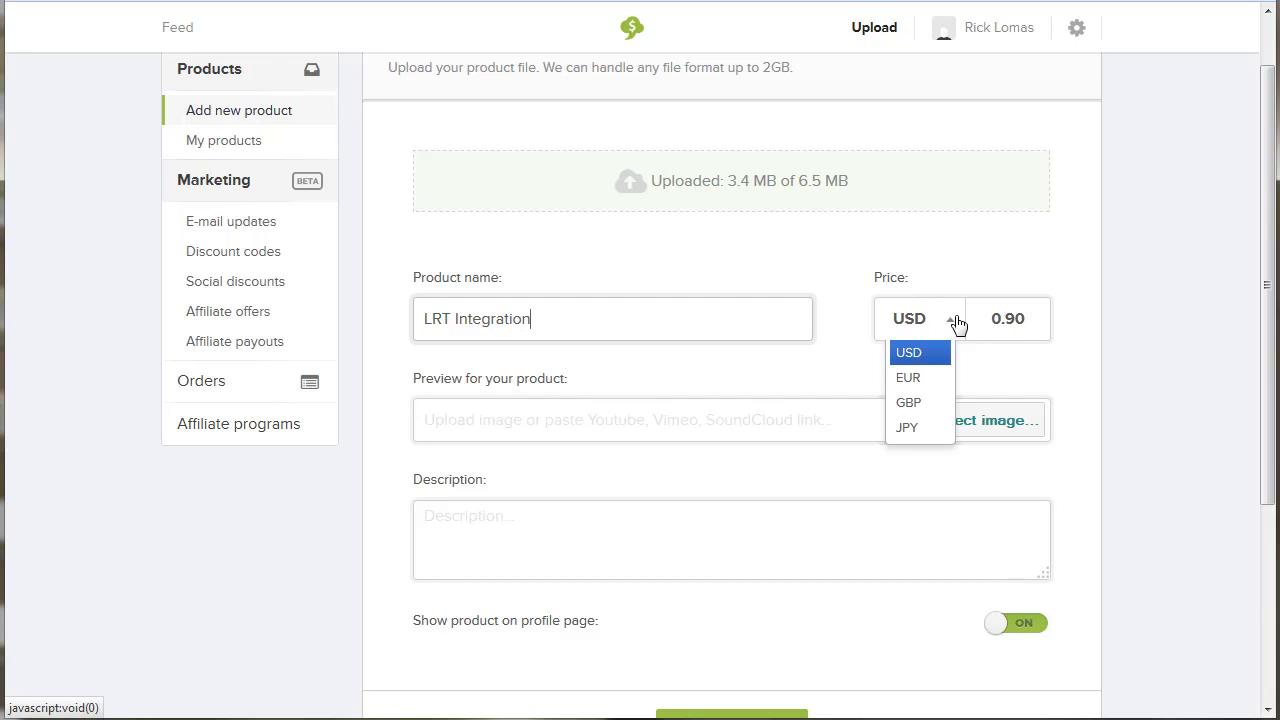
click(929, 401)
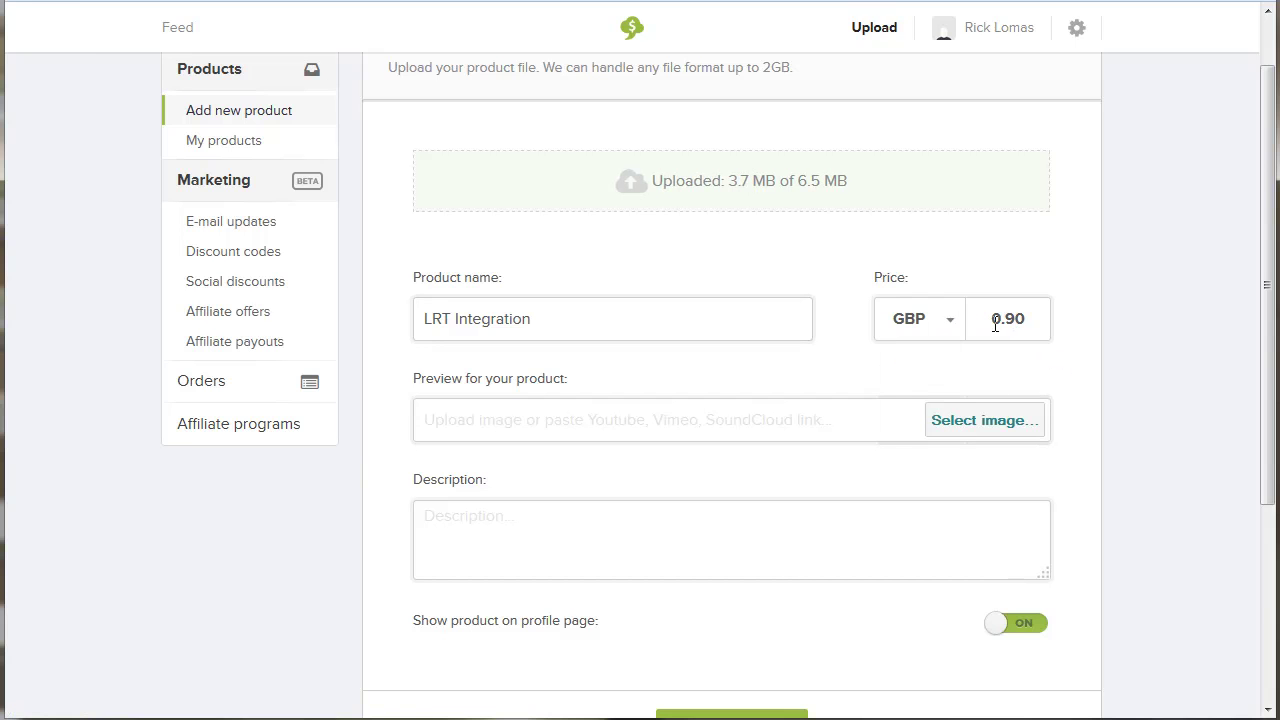
drag(990, 320, 1038, 321)
text(10)
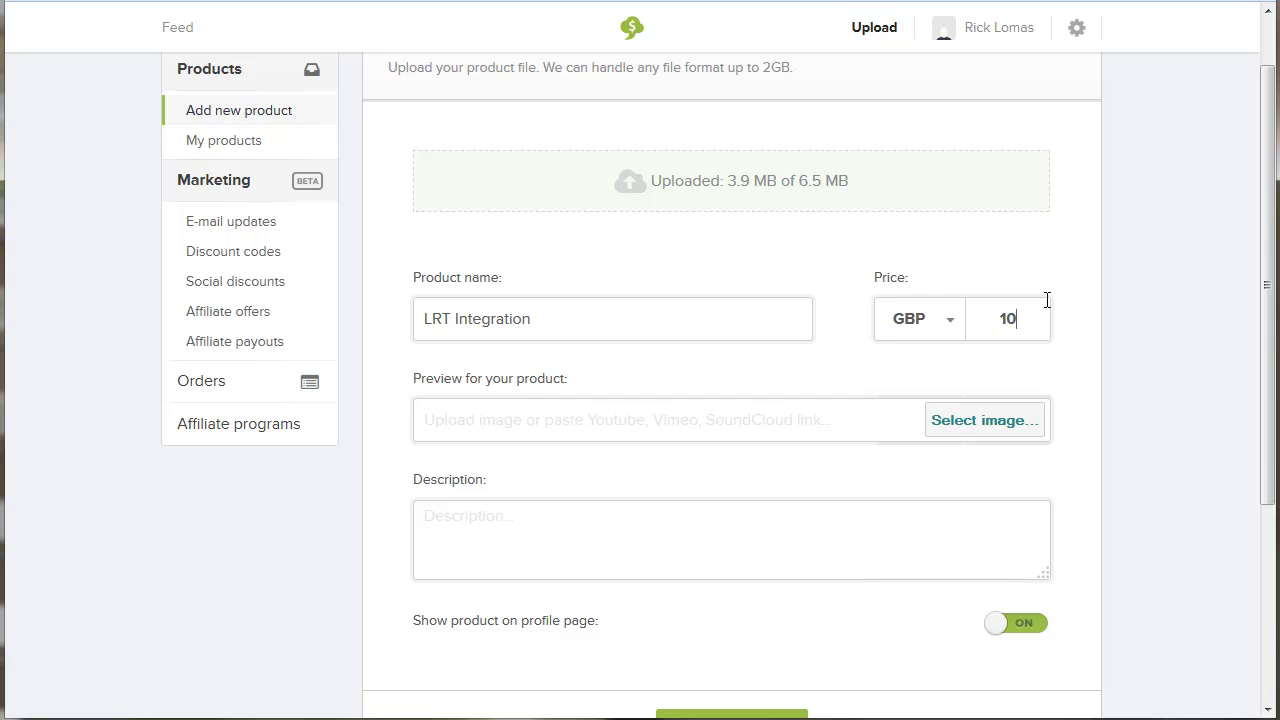
text(.00)
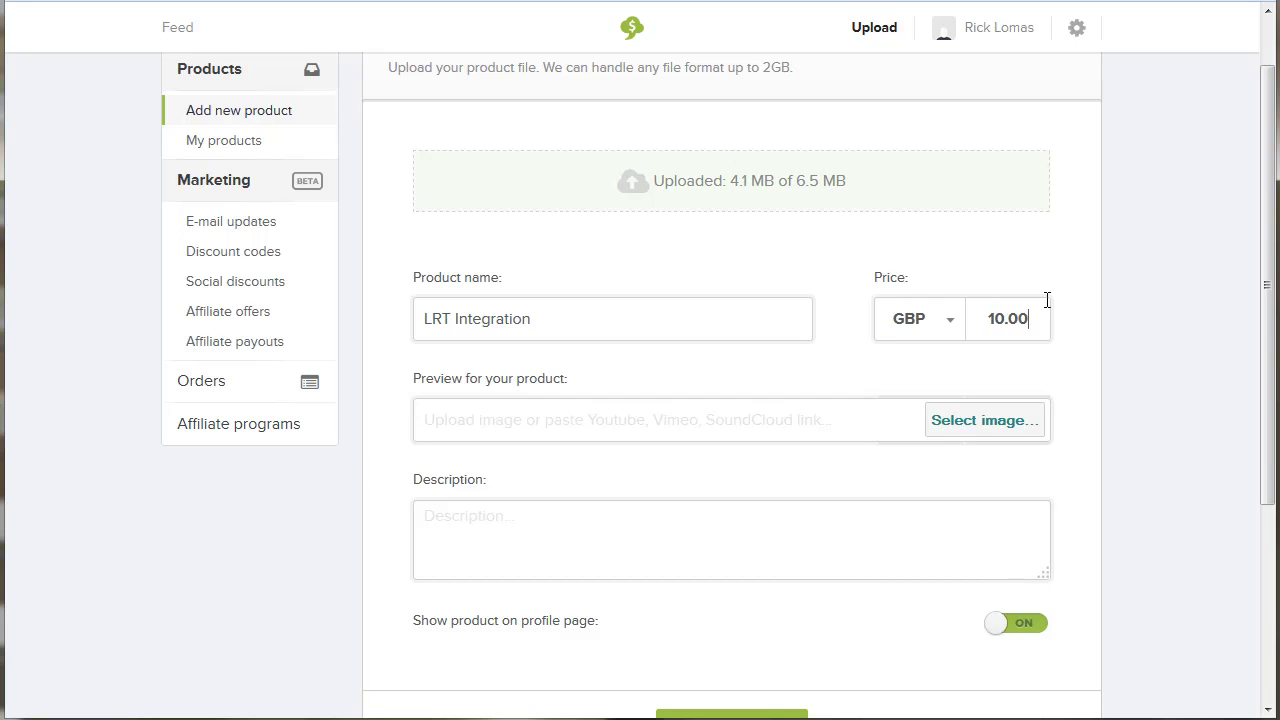
click(570, 417)
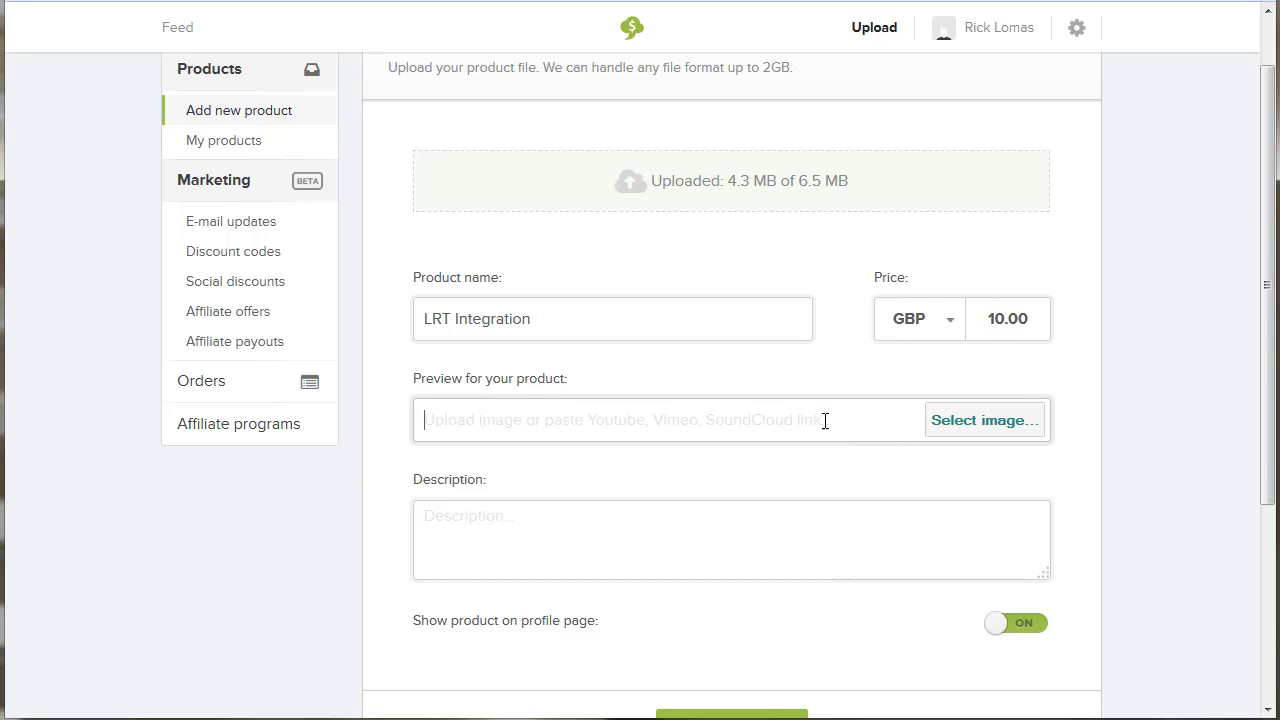
- Attach a1-trades-header.jpg as the product's preview image
click(1000, 424)
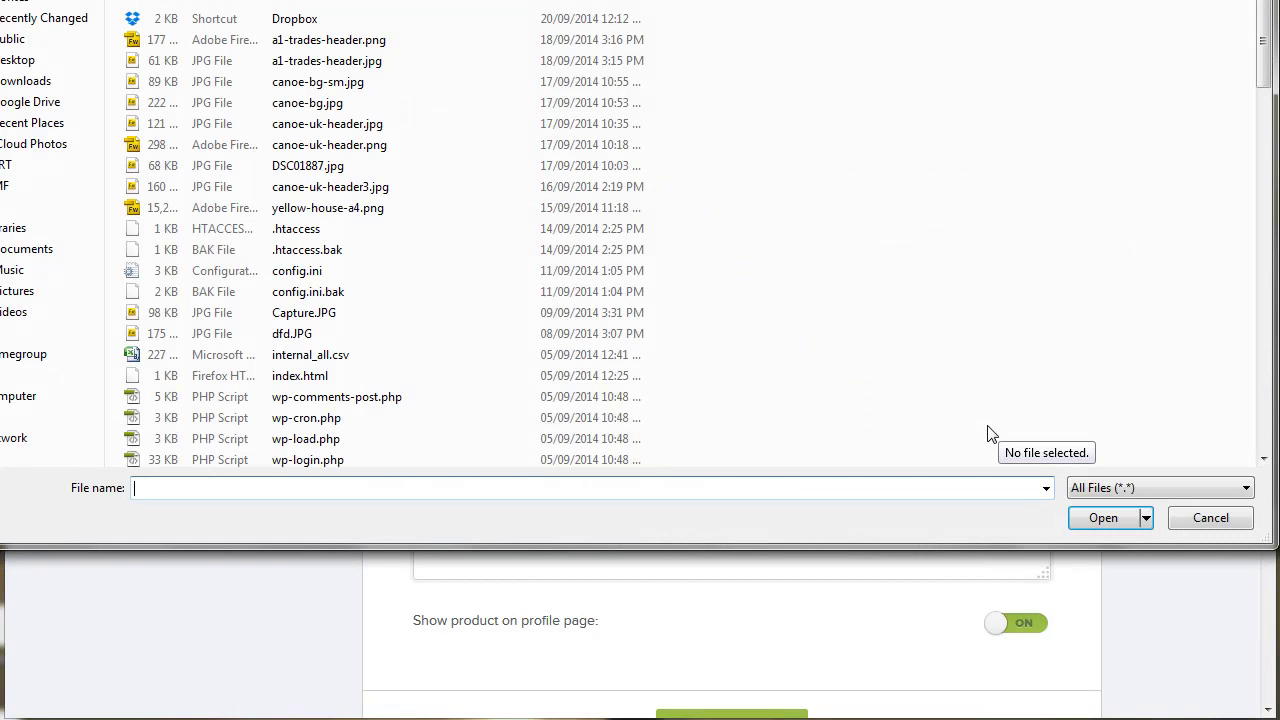
click(328, 63)
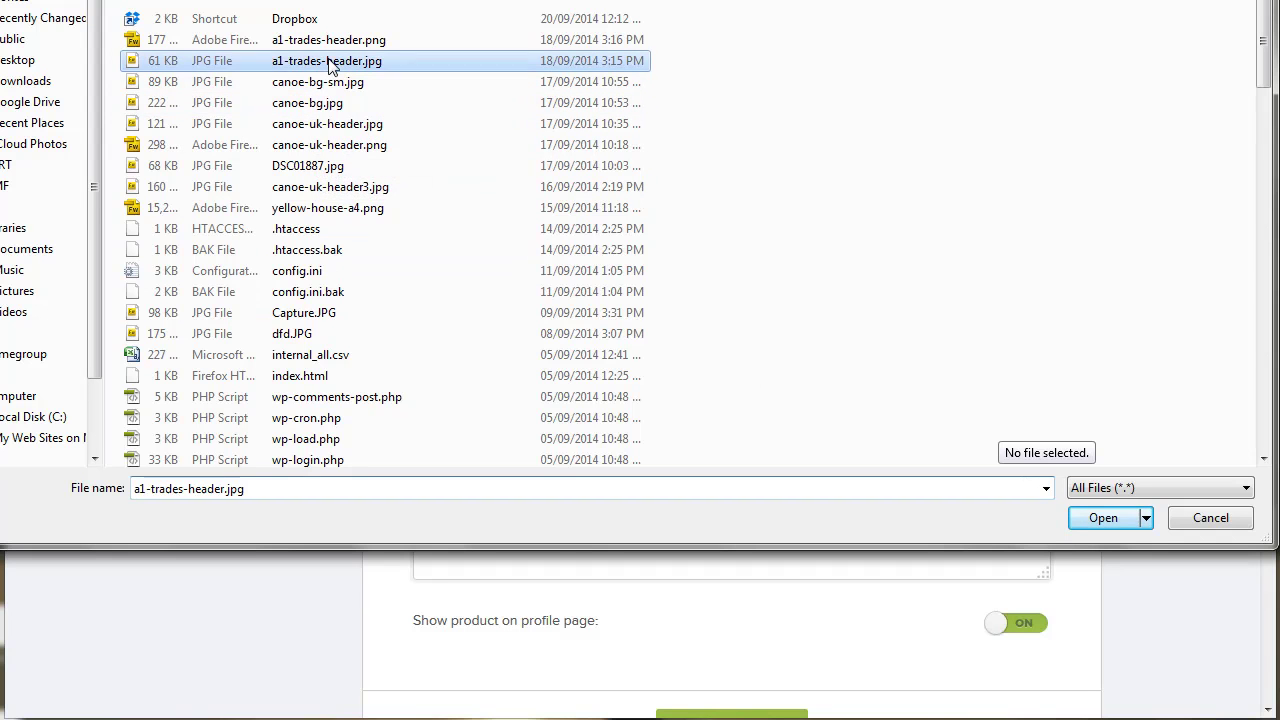
double_click(333, 63)
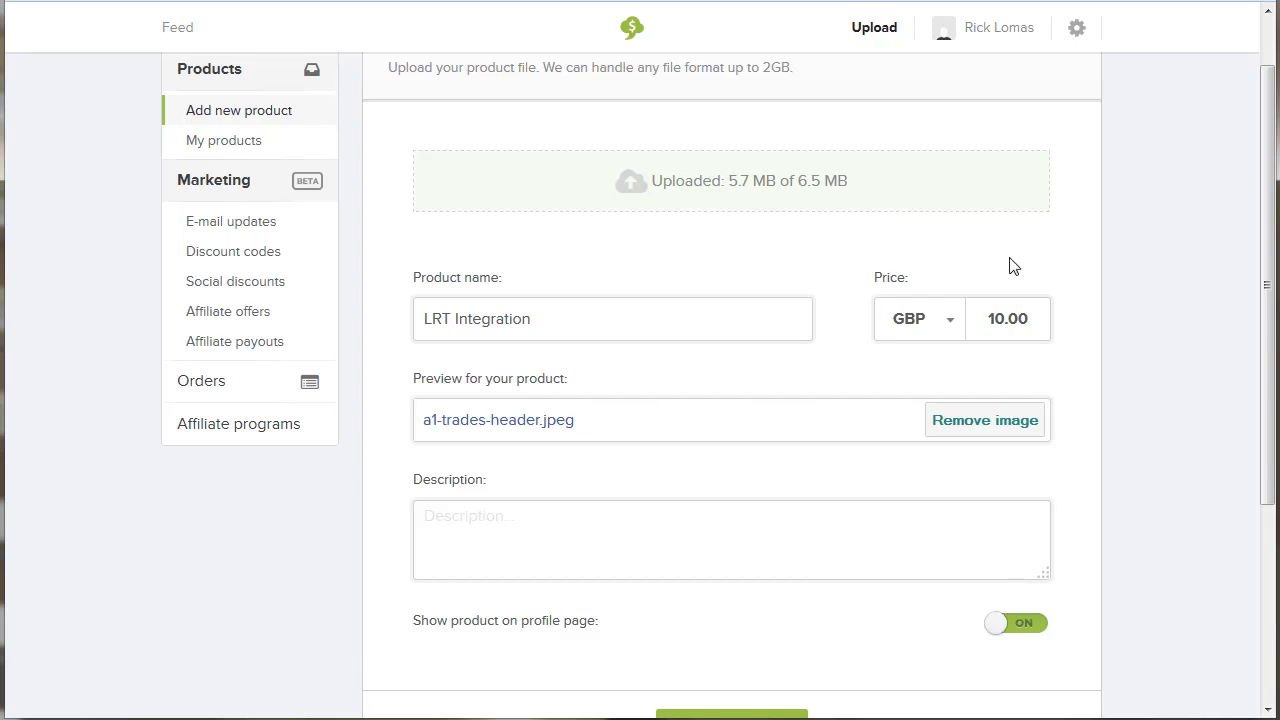
- Describe the product as 'An excellent video by Rick Lomas from Indexicon.com'
click(601, 511)
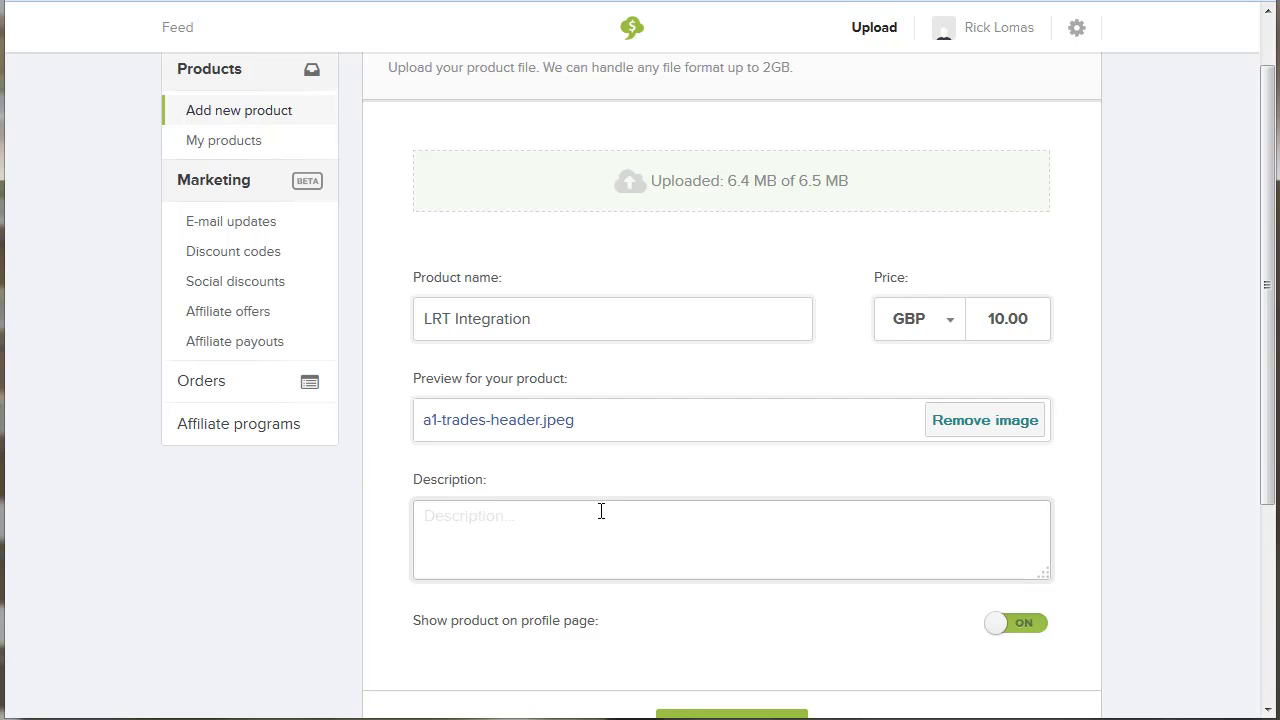
text(An excellent v)
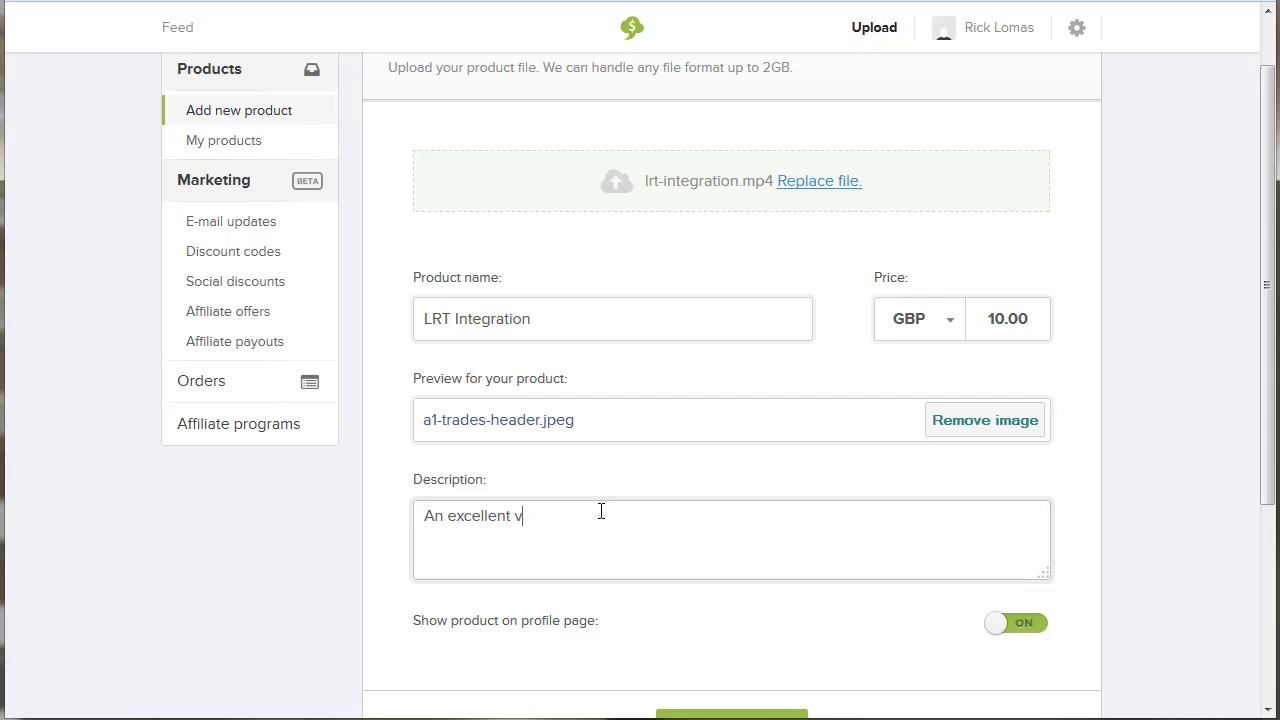
text(ideo)
text( by Ric)
text(k Lomas )
text(from Index)
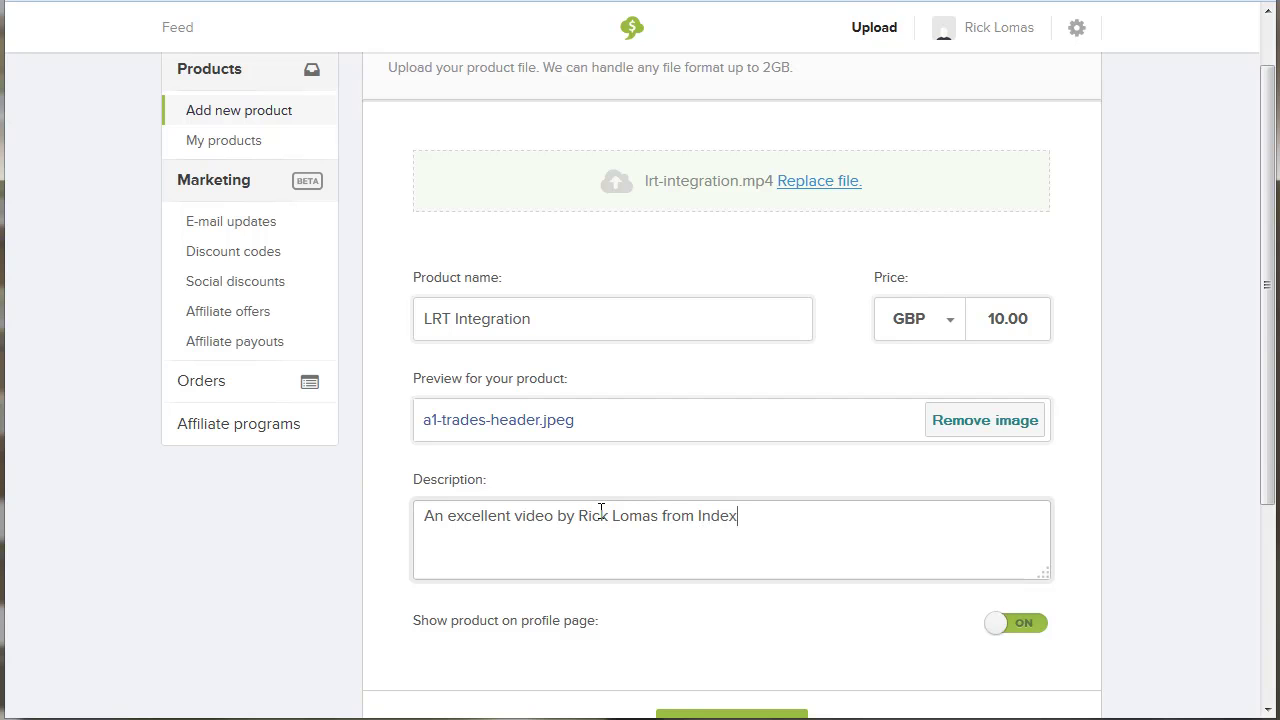
text(icon.)
text(com)
drag(1272, 370, 1272, 452)
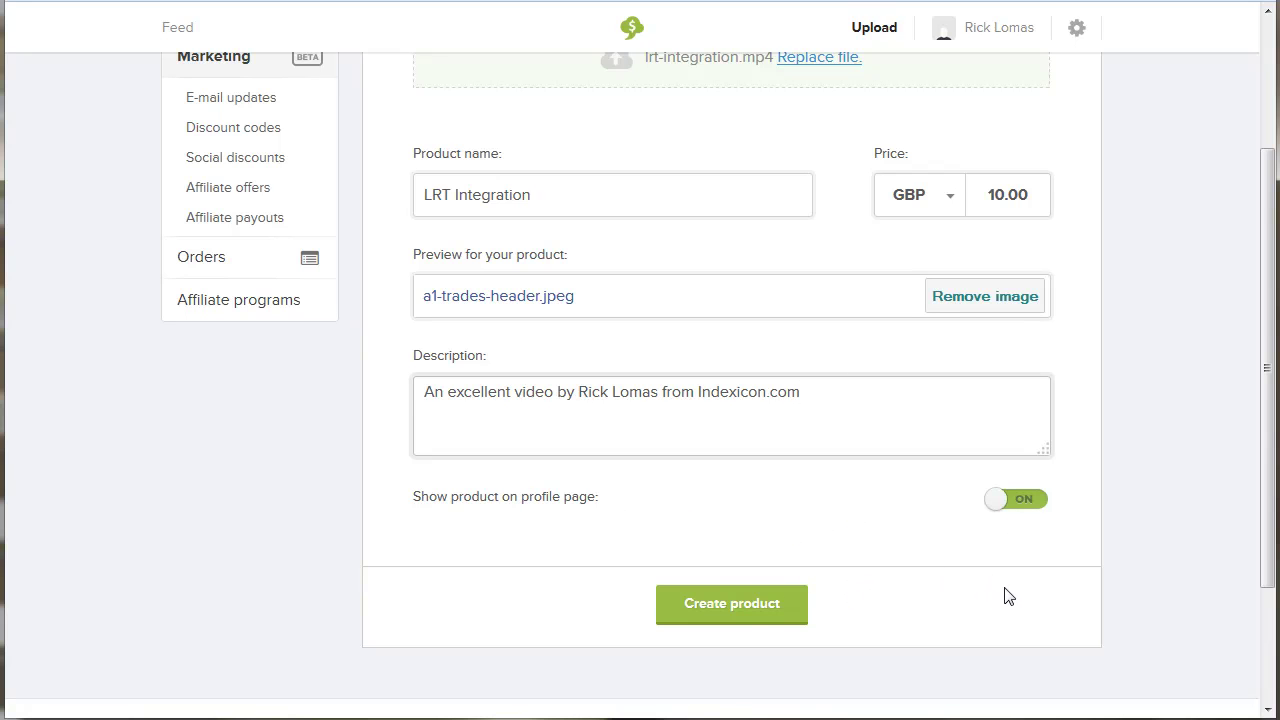
- Save the product, then copy the buy-button code from its Embed panel
click(767, 610)
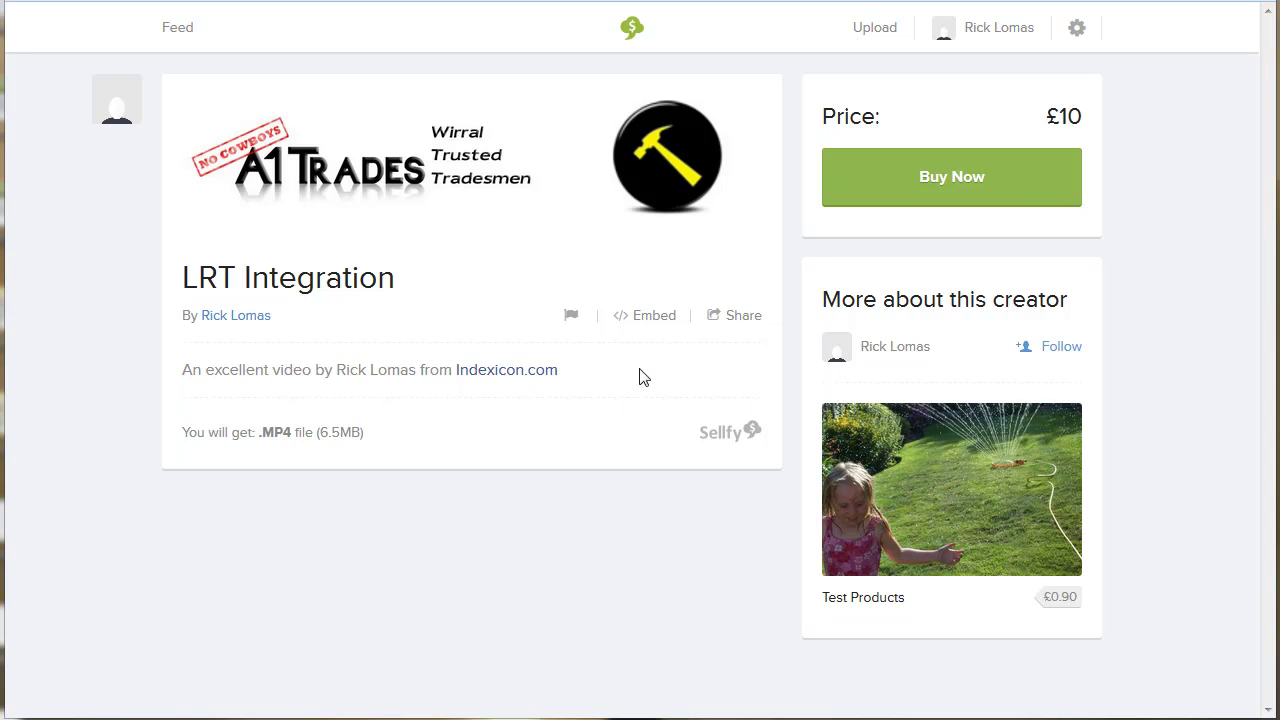
click(658, 318)
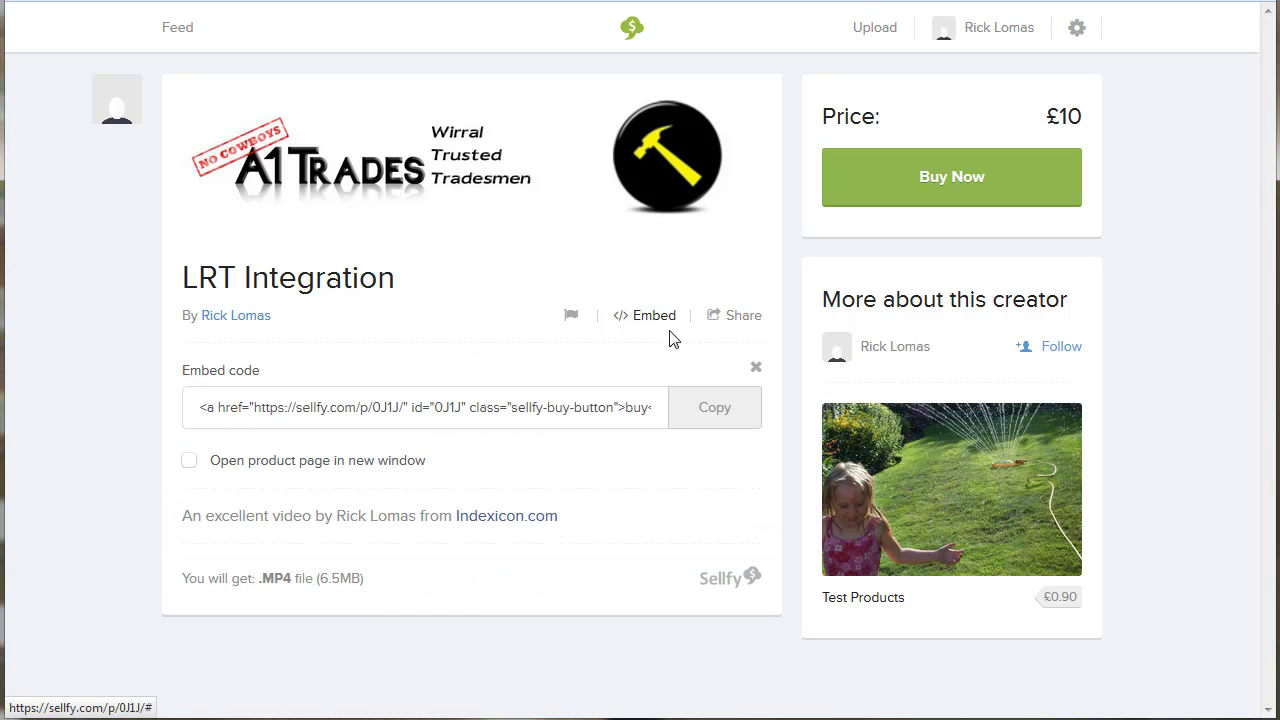
click(720, 420)
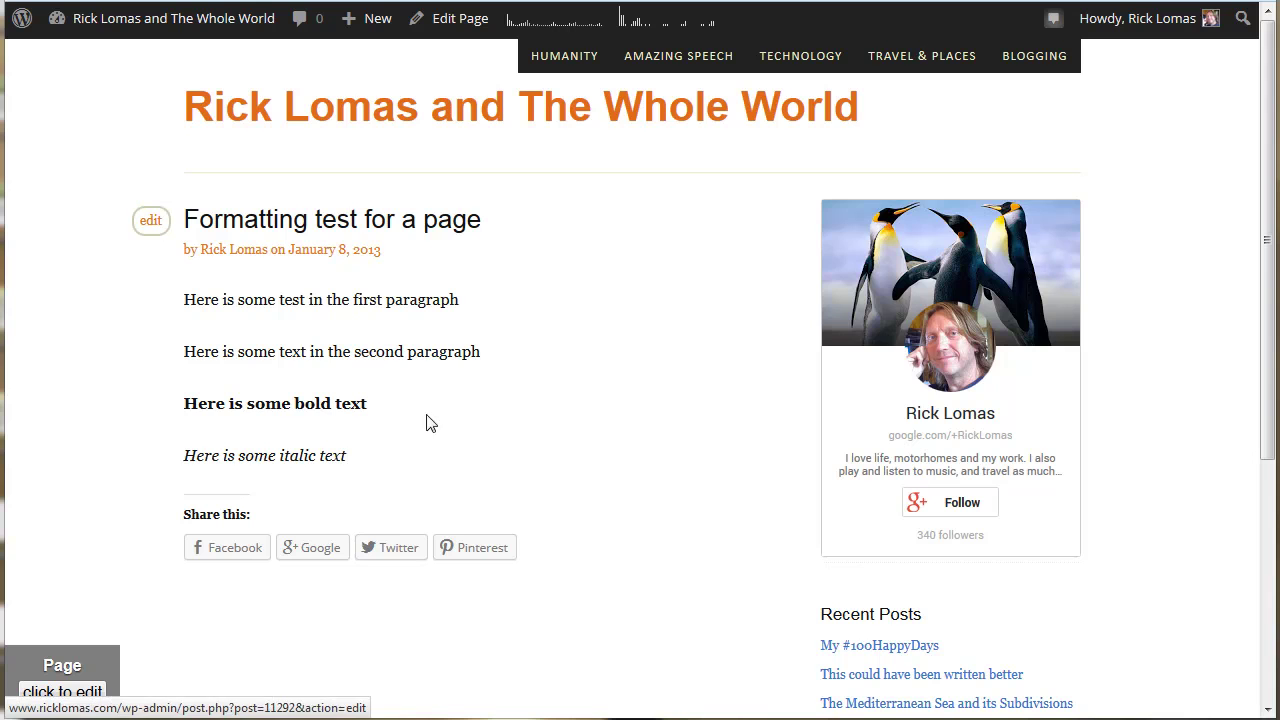
- Paste the buy-button code below the first paragraph in the Text editor and update the page
click(157, 234)
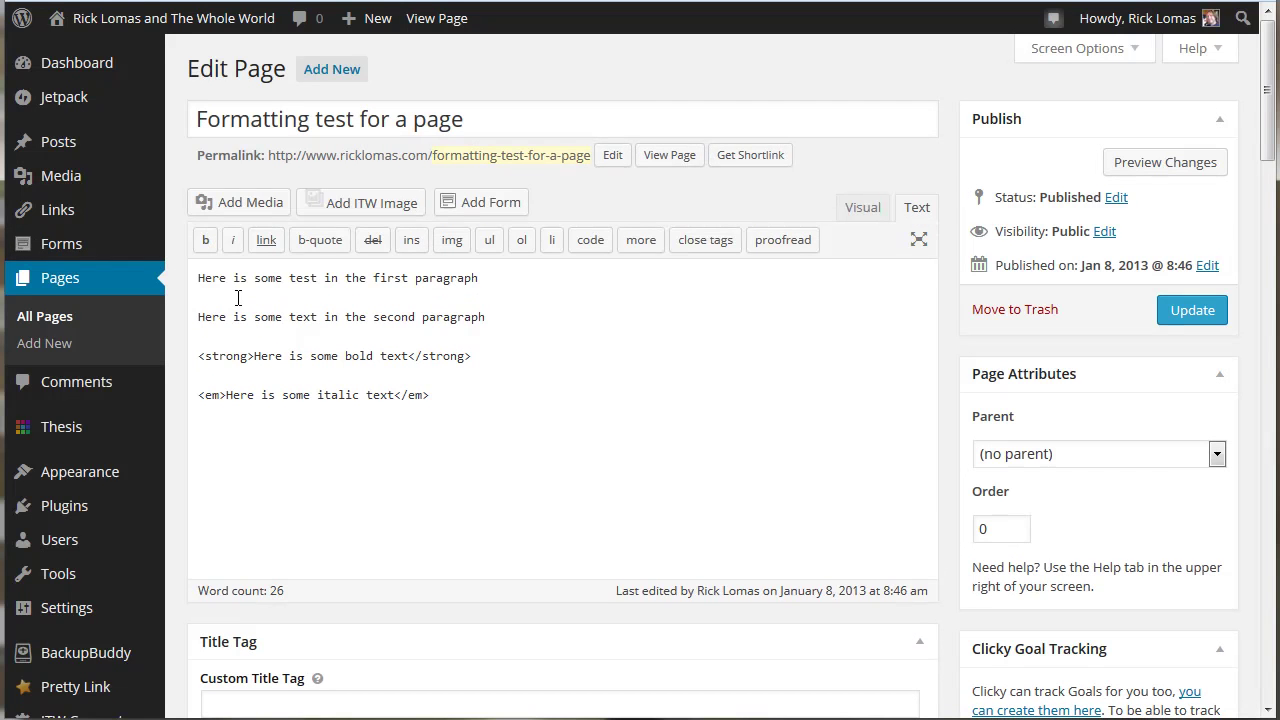
click(866, 212)
click(917, 212)
key(Return)
key(Return)
key(ctrl+v)
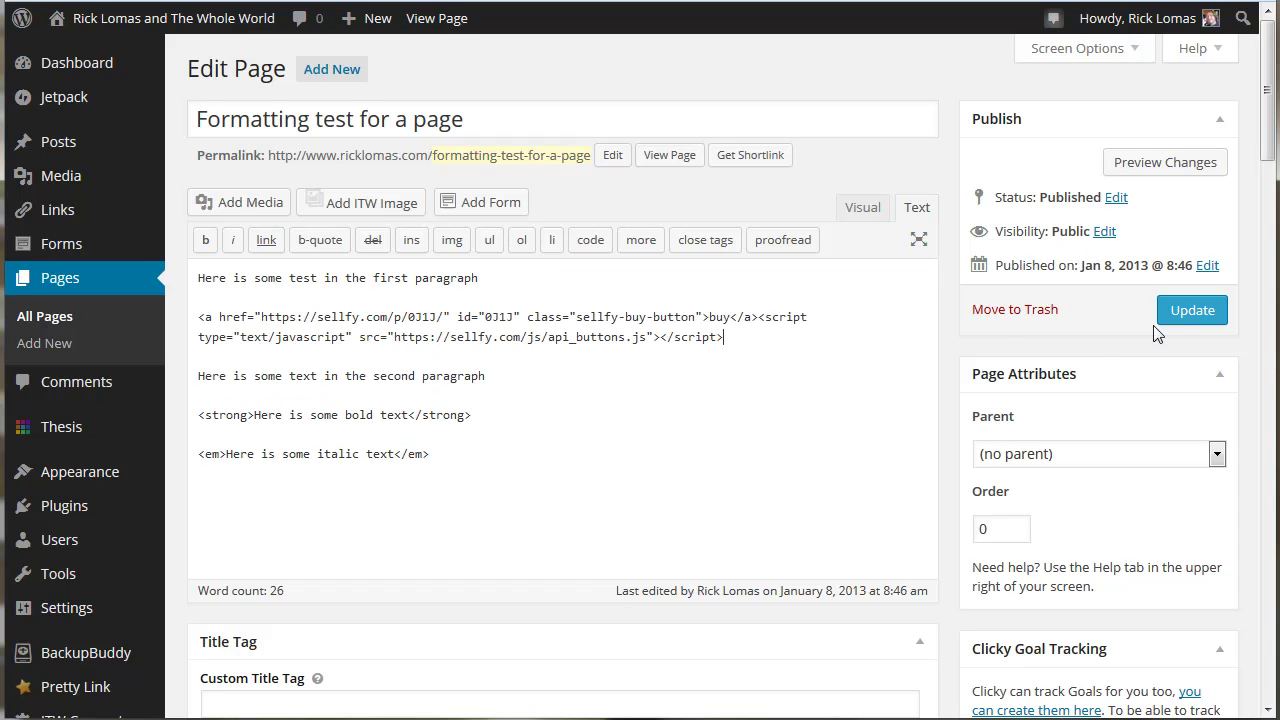
click(1199, 308)
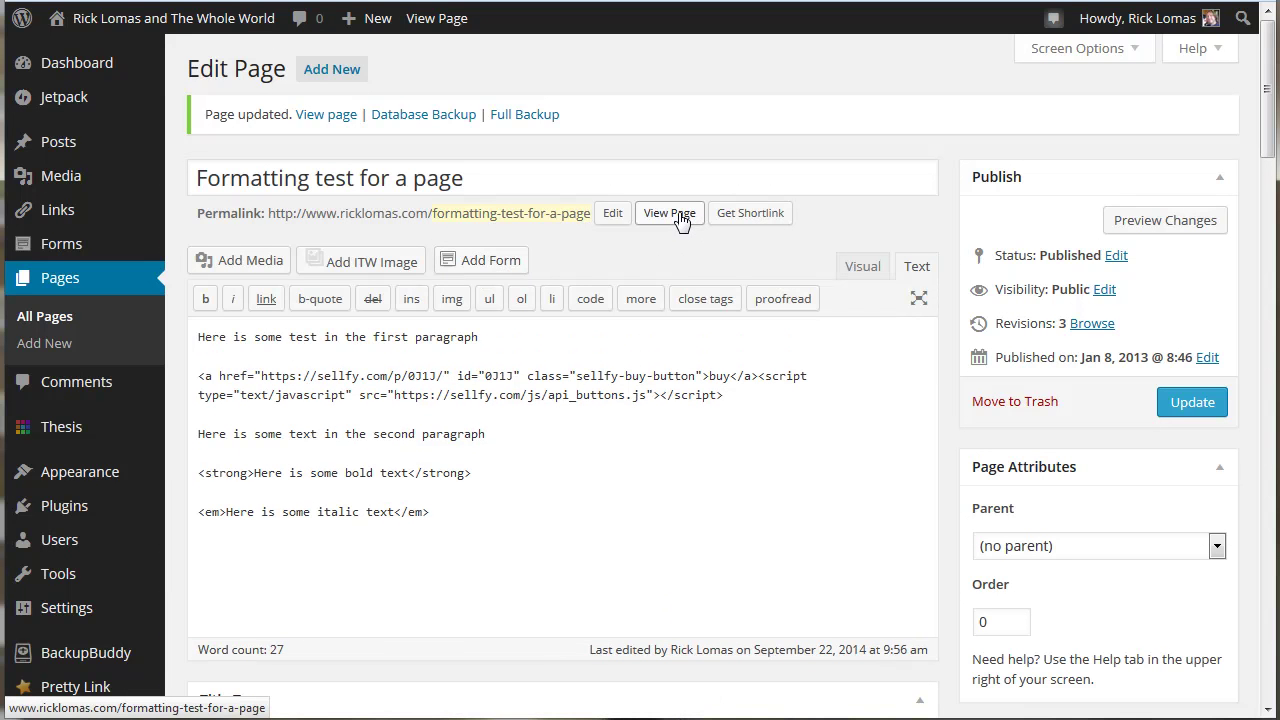
- On the live page, use Buy now for LRT Integration and begin entering a checkout email
click(680, 216)
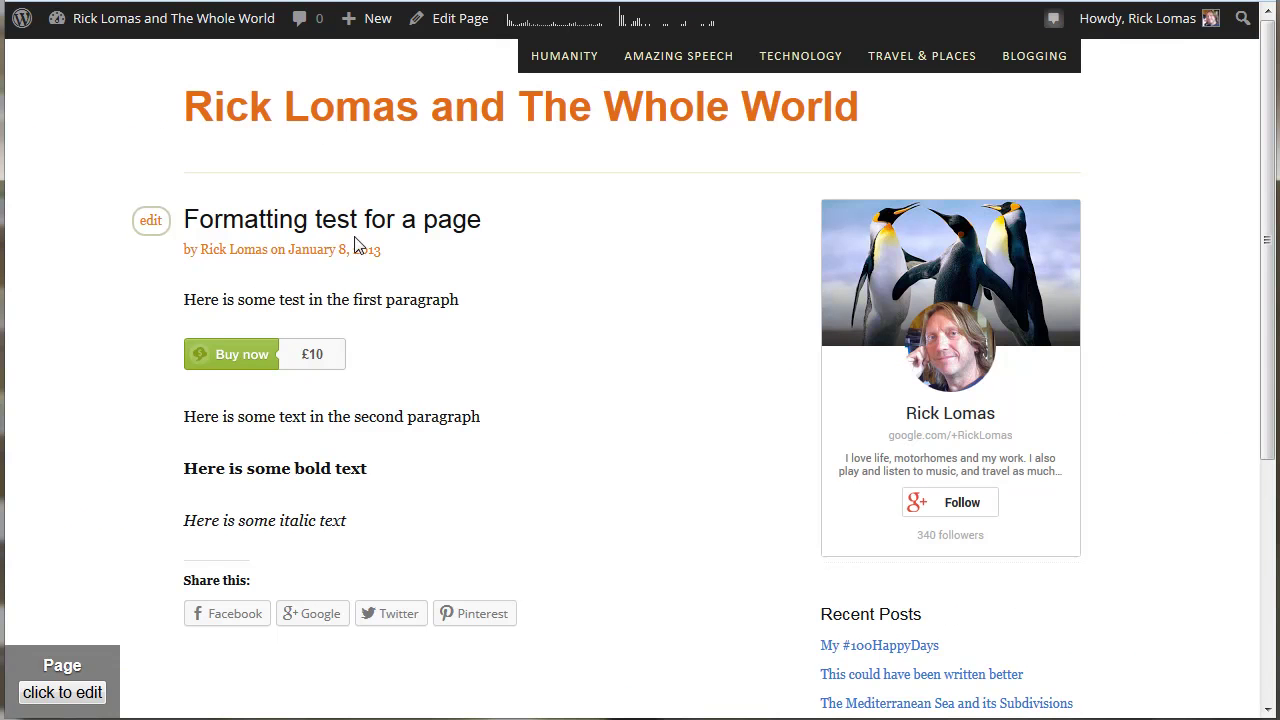
click(252, 360)
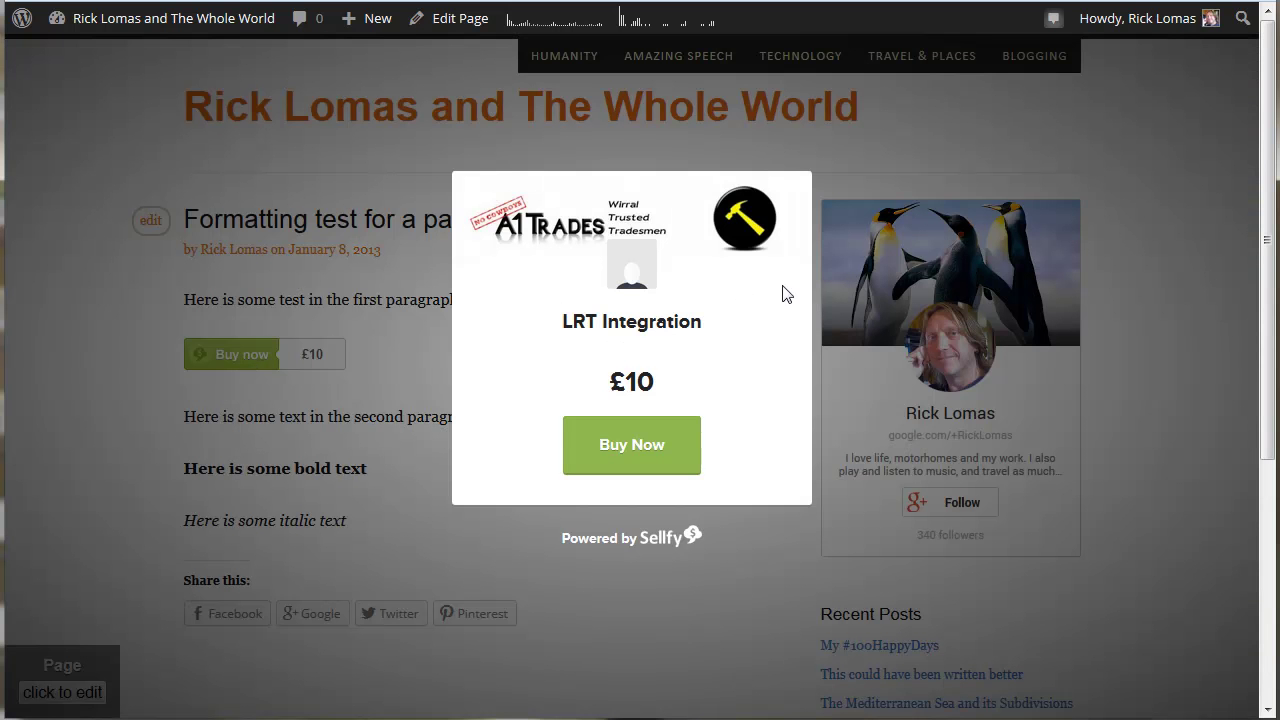
click(654, 447)
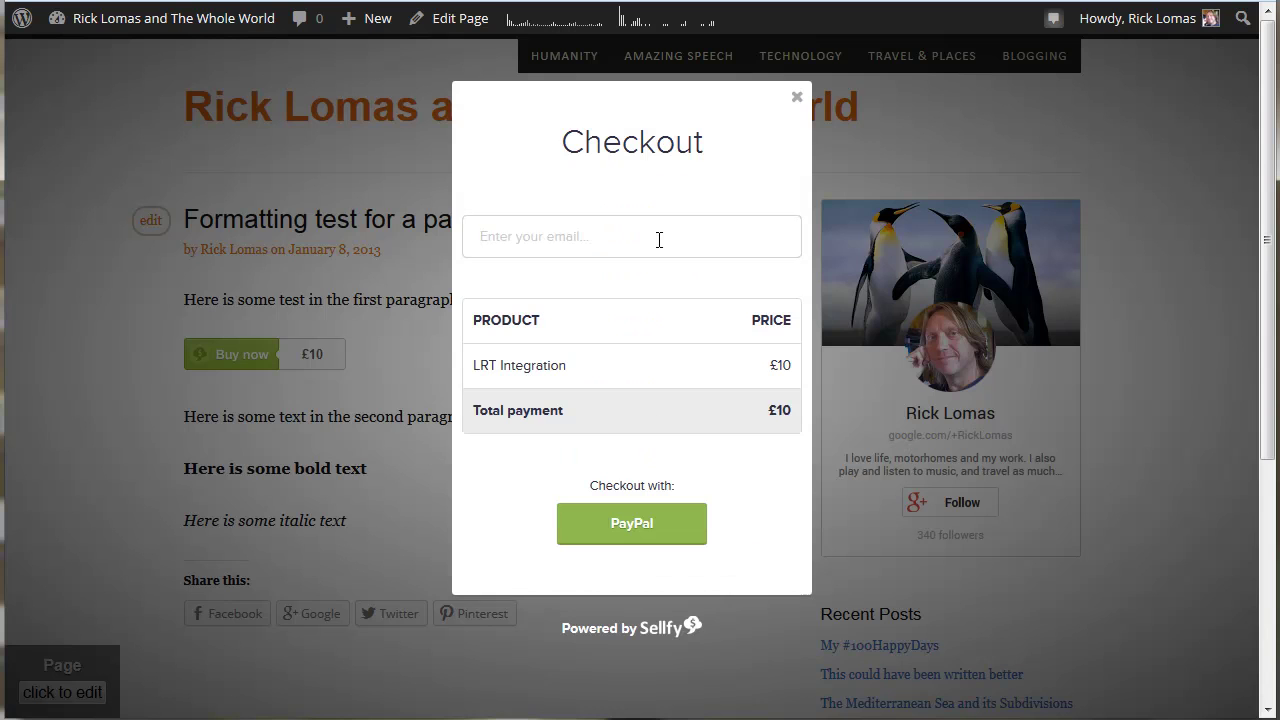
text(r)
key(BackSpace)
key(BackSpace)
key(BackSpace)
text(ad)
- Proceed to PayPal payment, then select the product page's web address
click(657, 530)
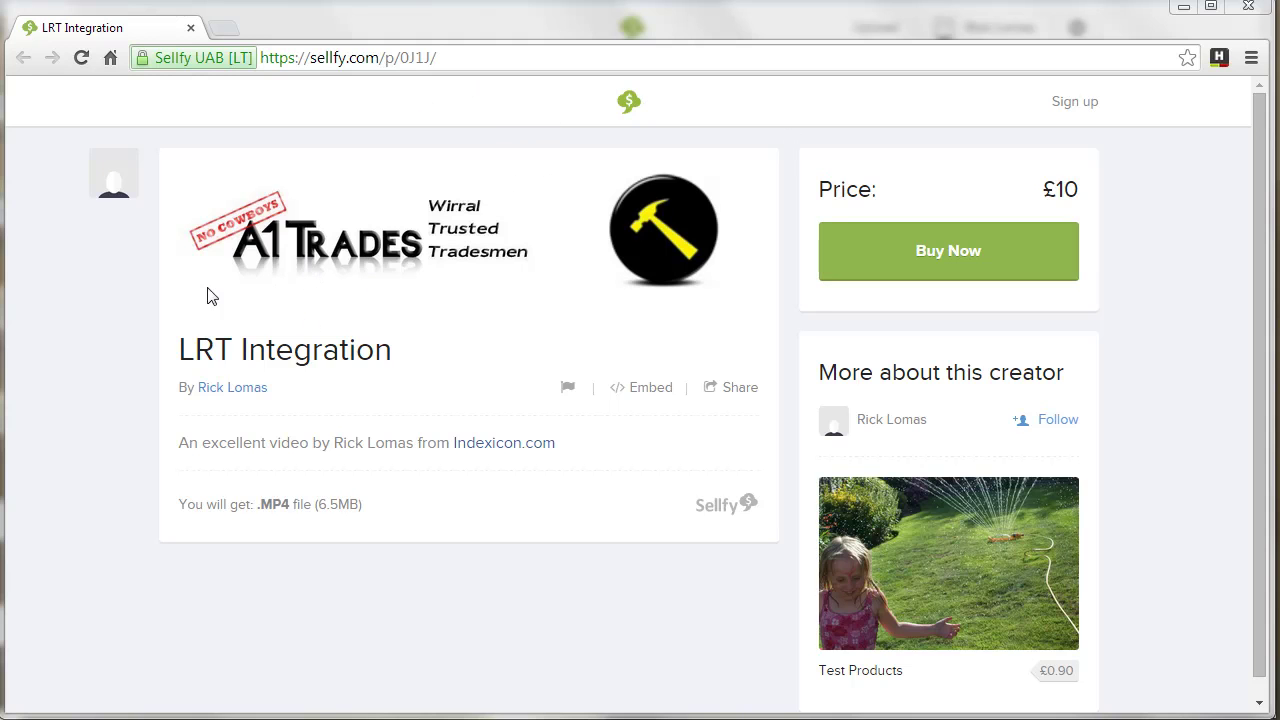
click(470, 57)
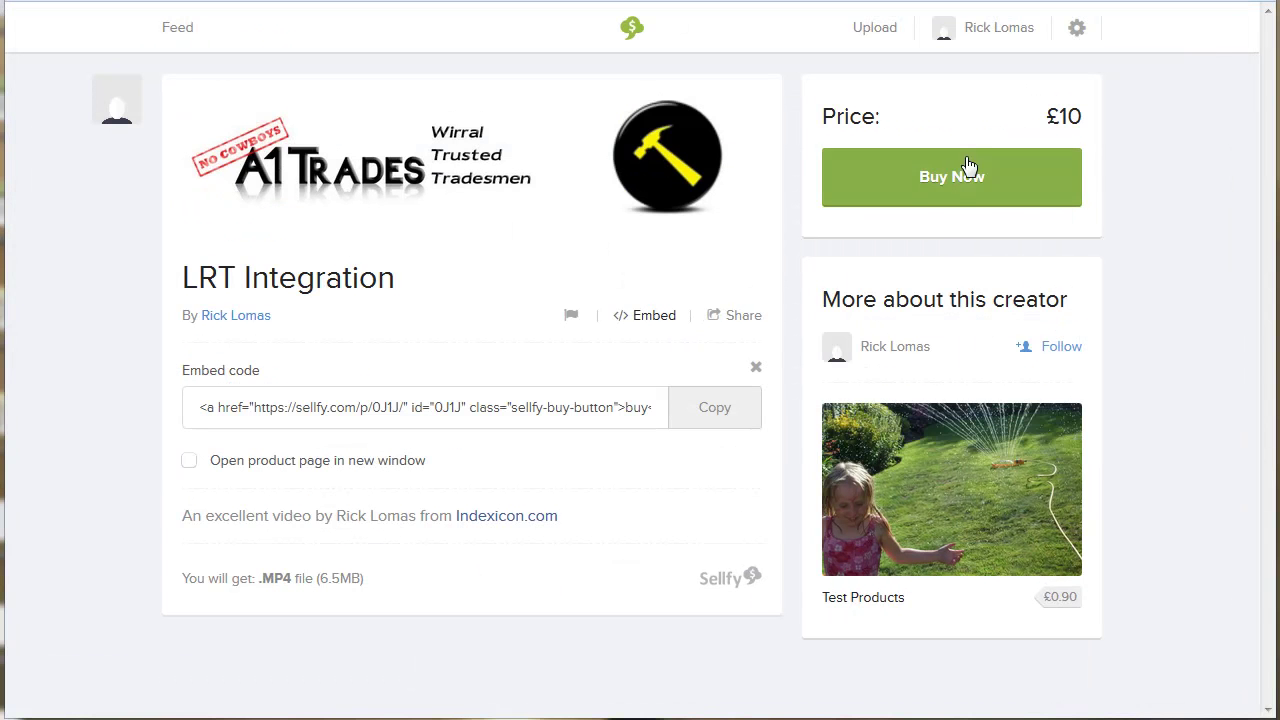
- Upload canoe-uk-header.jpg as the profile page cover through Edit profile
click(999, 31)
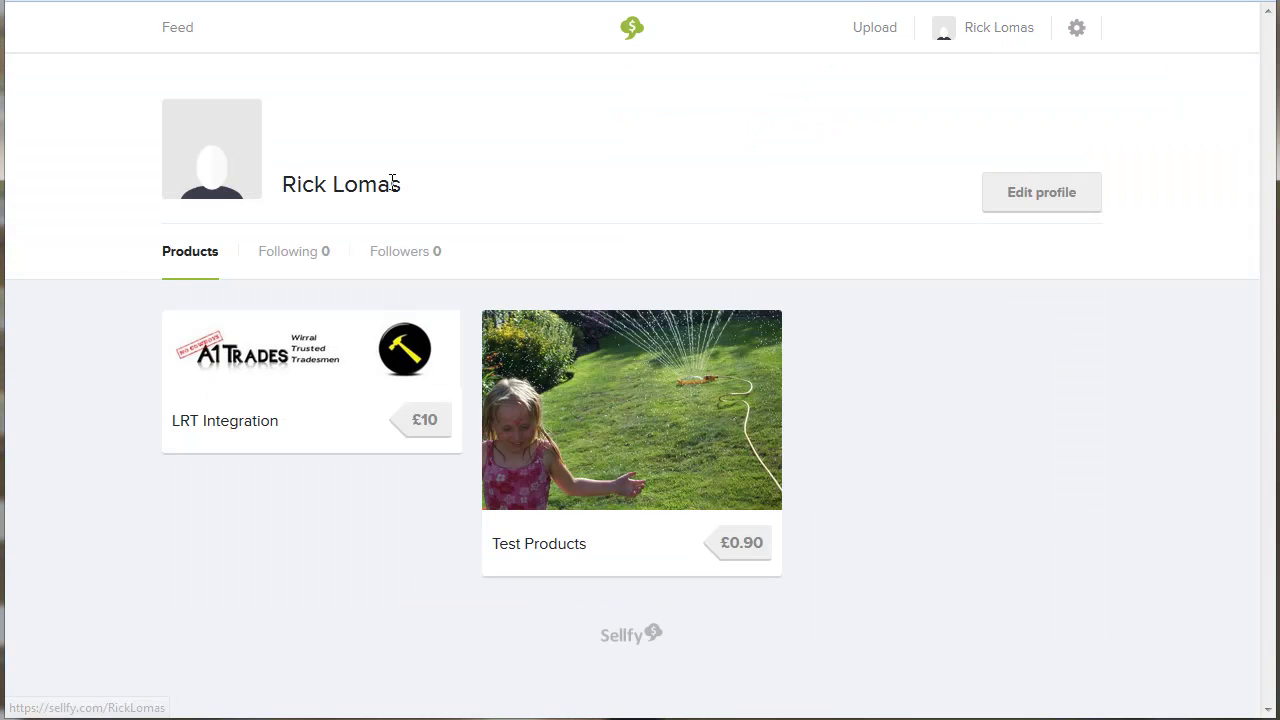
click(1061, 201)
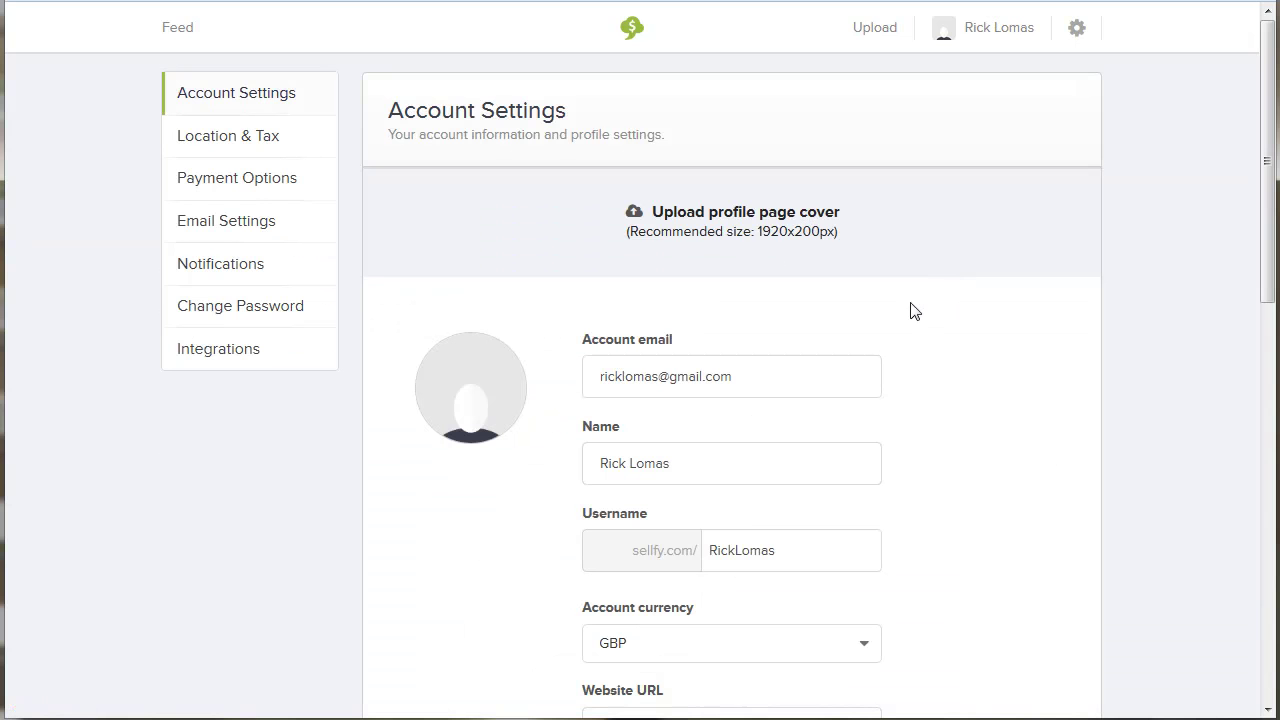
click(789, 229)
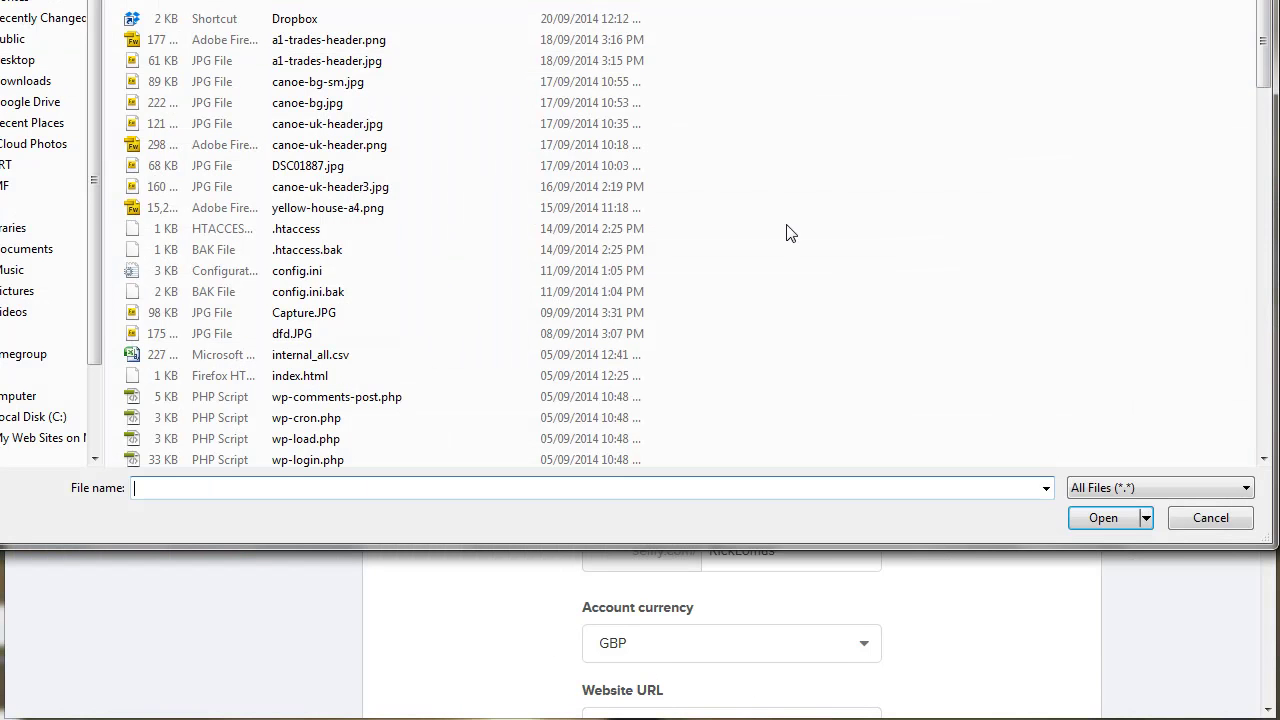
double_click(226, 127)
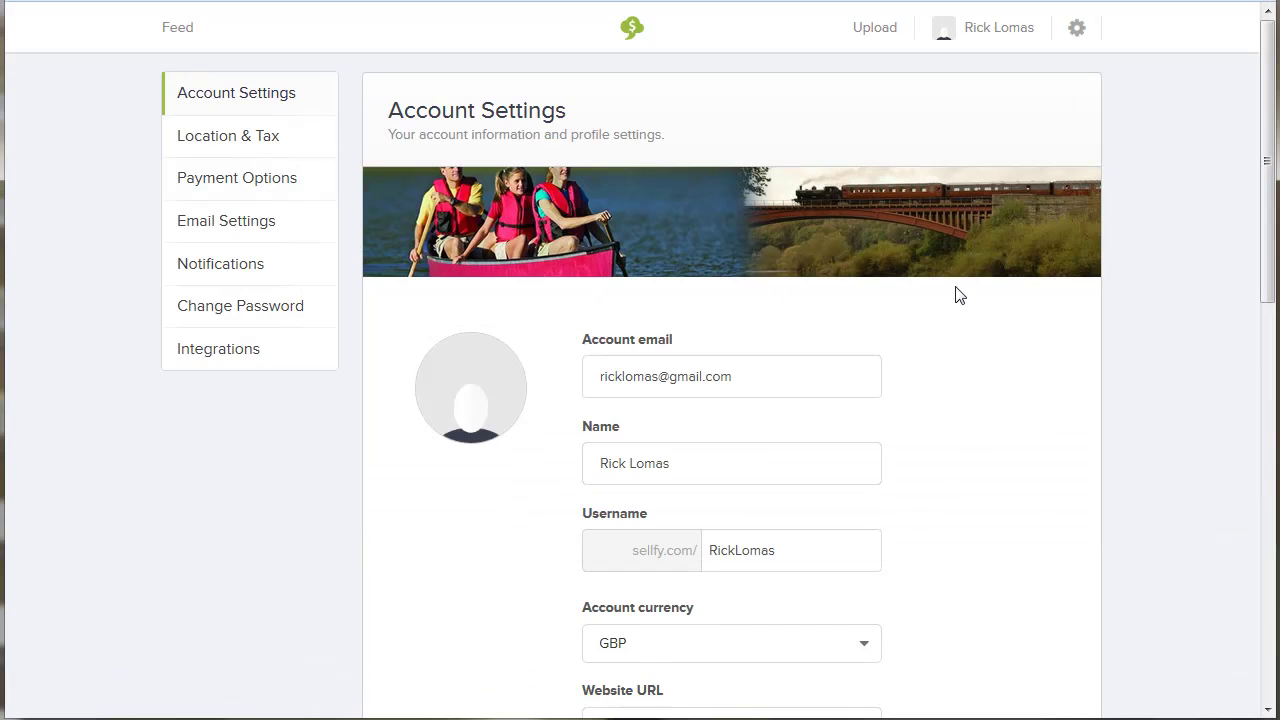
- Upload the 'River Severn with Steam' tree photo as the round profile picture
scroll(1268, 240, down, 1)
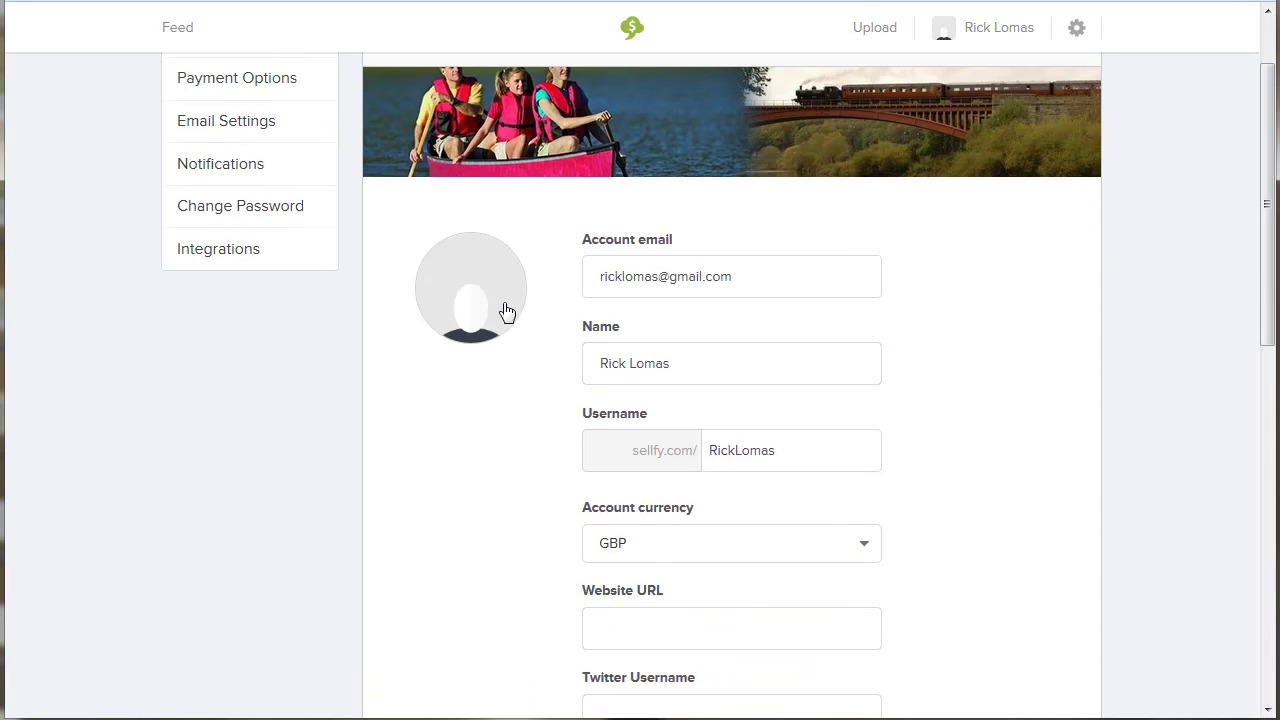
click(484, 306)
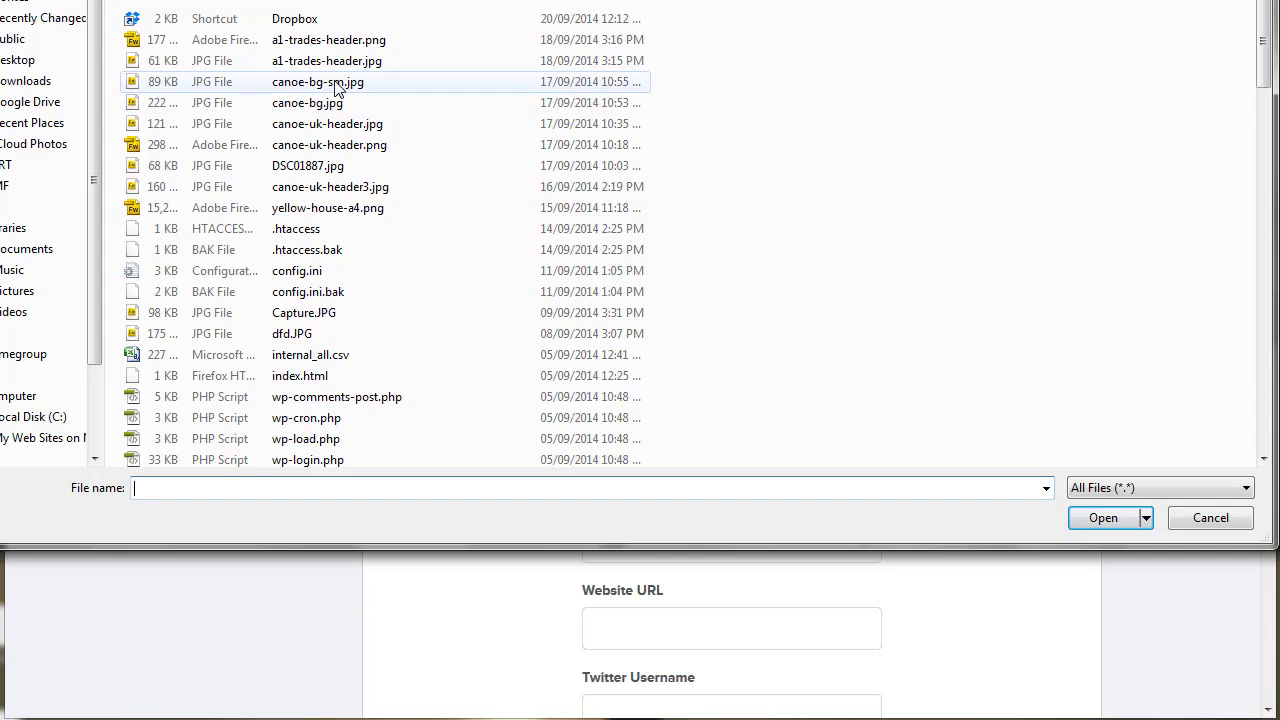
double_click(341, 190)
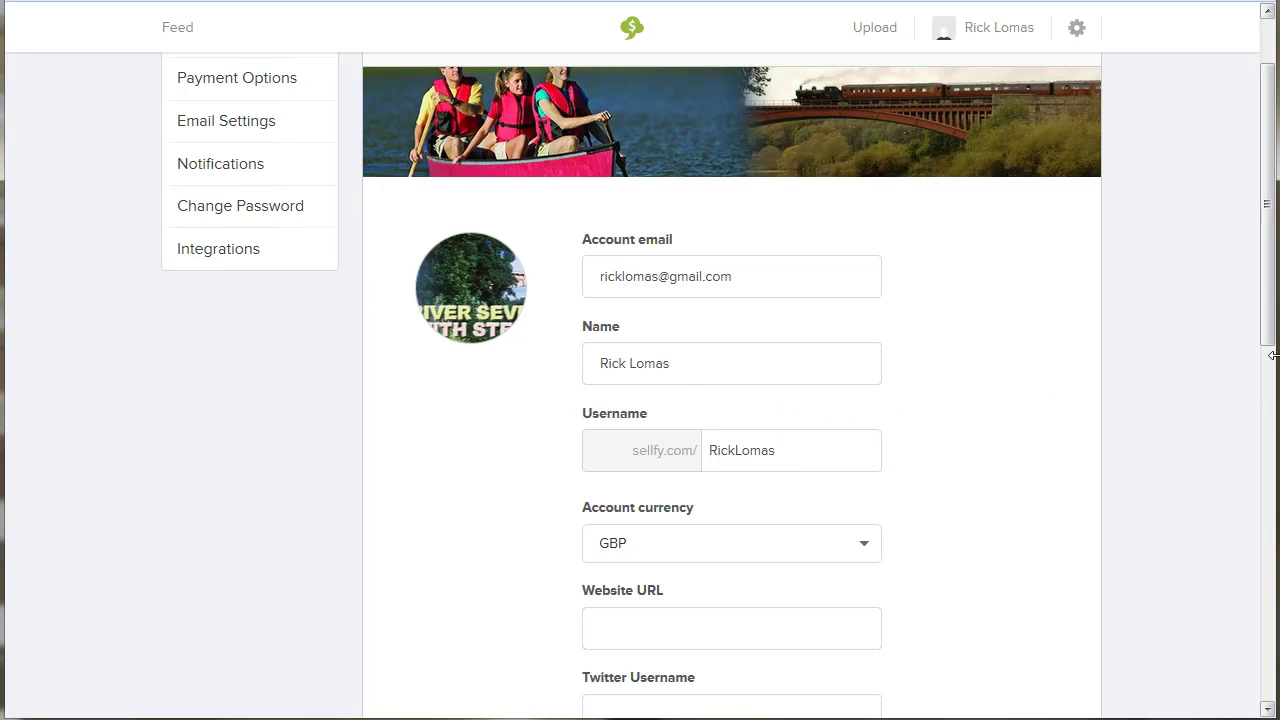
scroll(930, 404, down, 1)
mouse_move(780, 351)
mouse_down()
mouse_move(662, 352)
mouse_move(822, 349)
mouse_up()
click(808, 351)
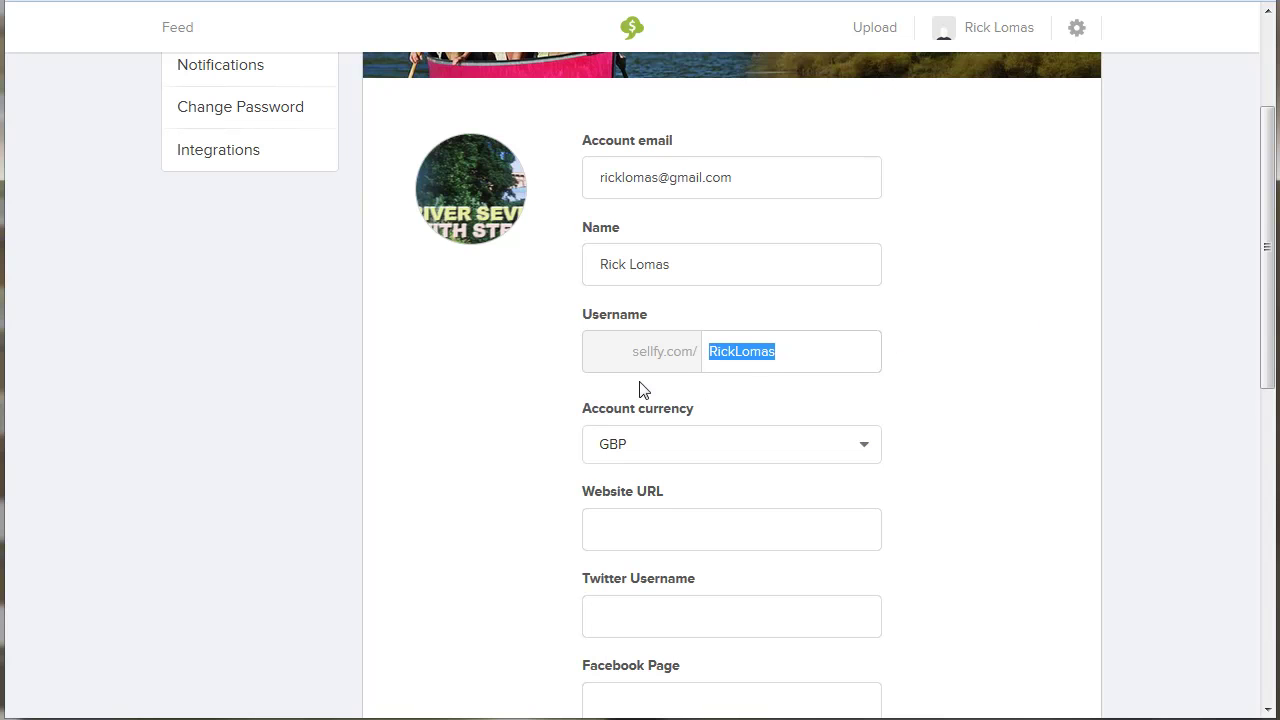
drag(1266, 360, 1266, 462)
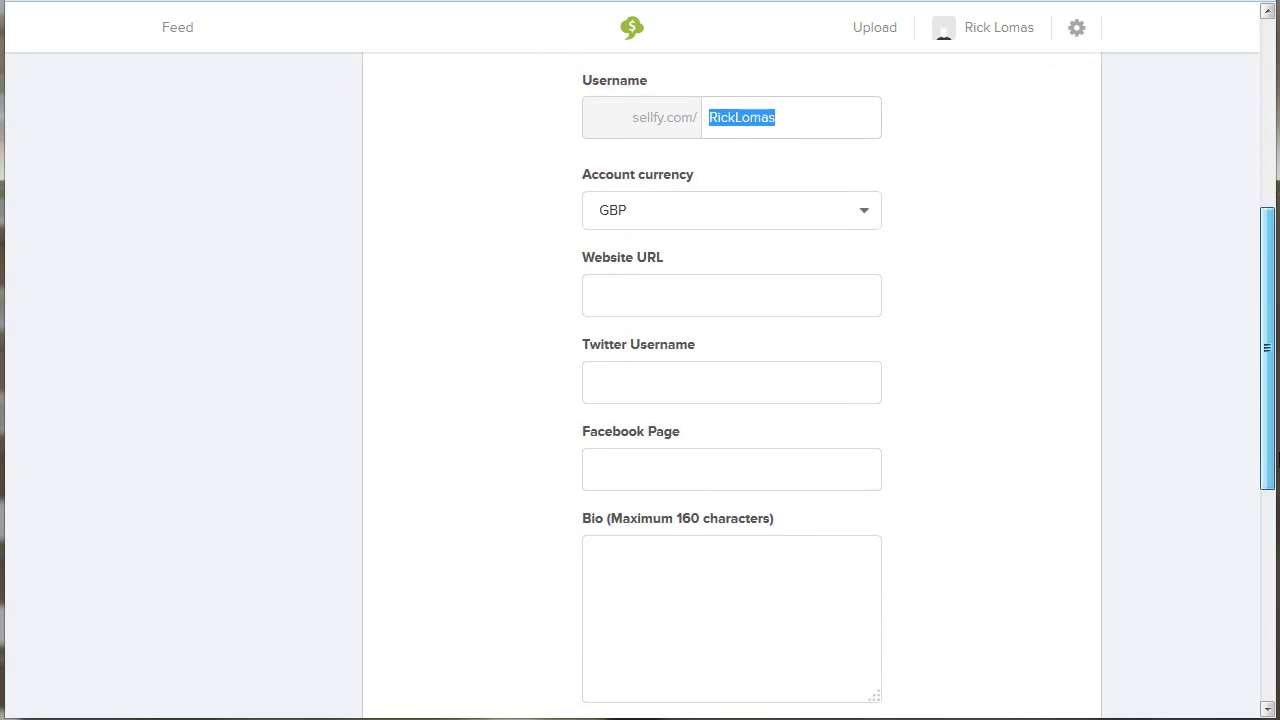
click(671, 290)
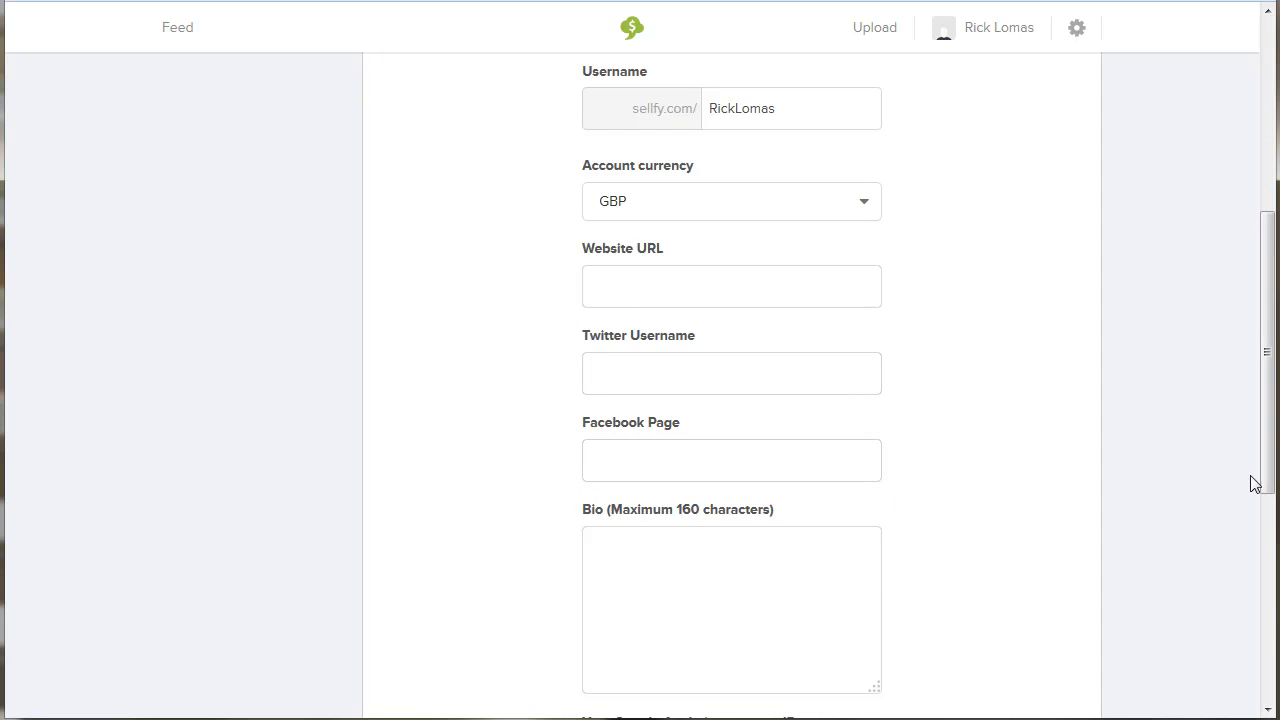
scroll(1266, 434, down, 2)
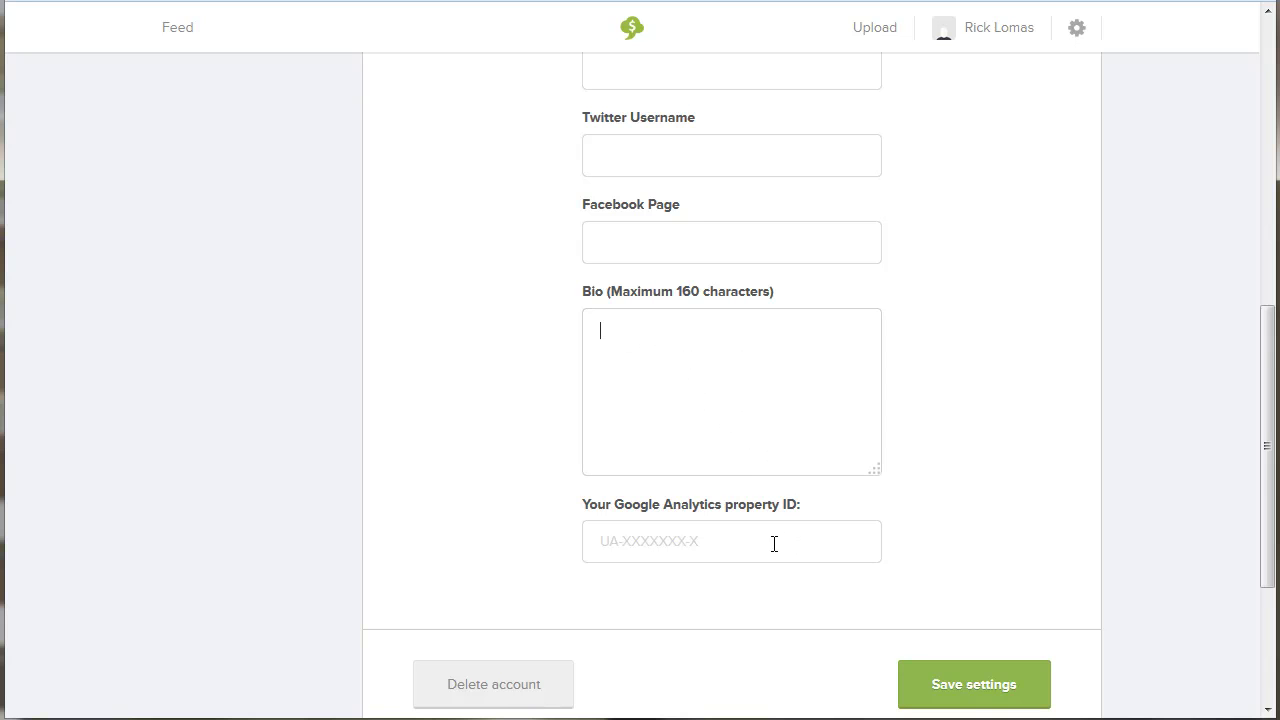
drag(1264, 548, 1218, 219)
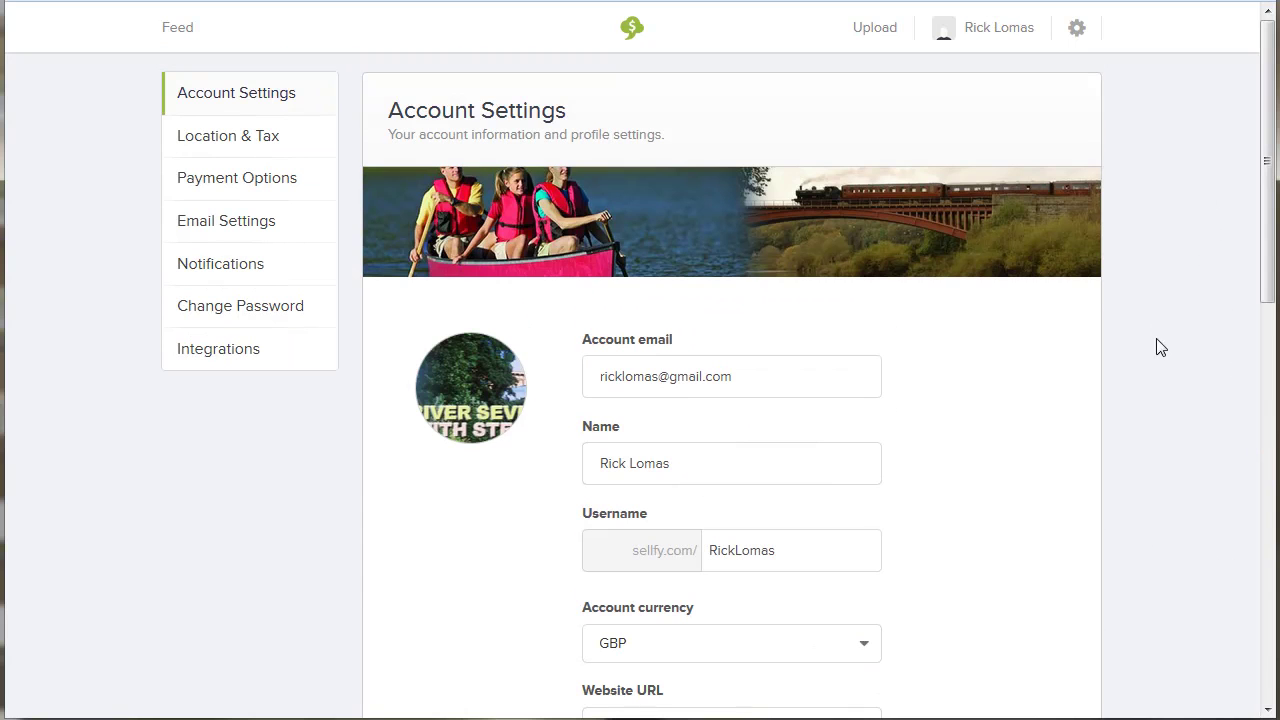
- Open Location & Tax and check the country list without changing the country
click(245, 136)
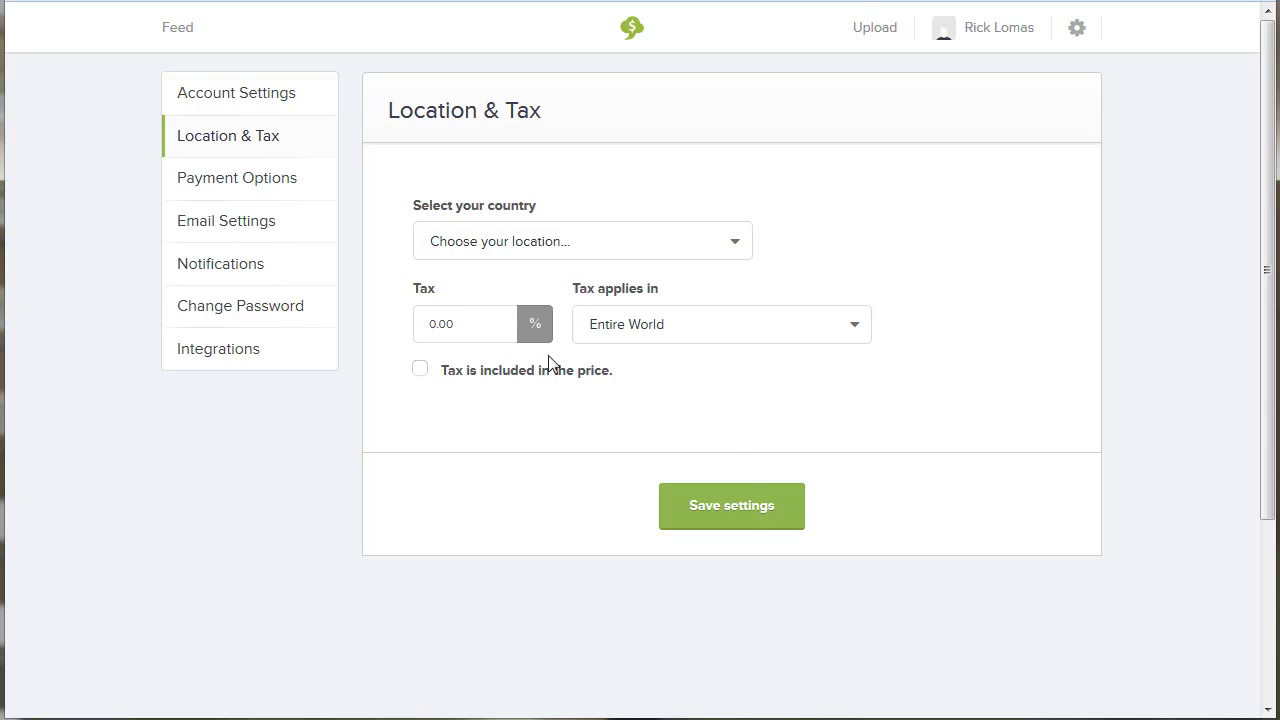
click(733, 248)
click(932, 230)
- Go to the Integrations settings page showing the Facebook page tab option
click(240, 360)
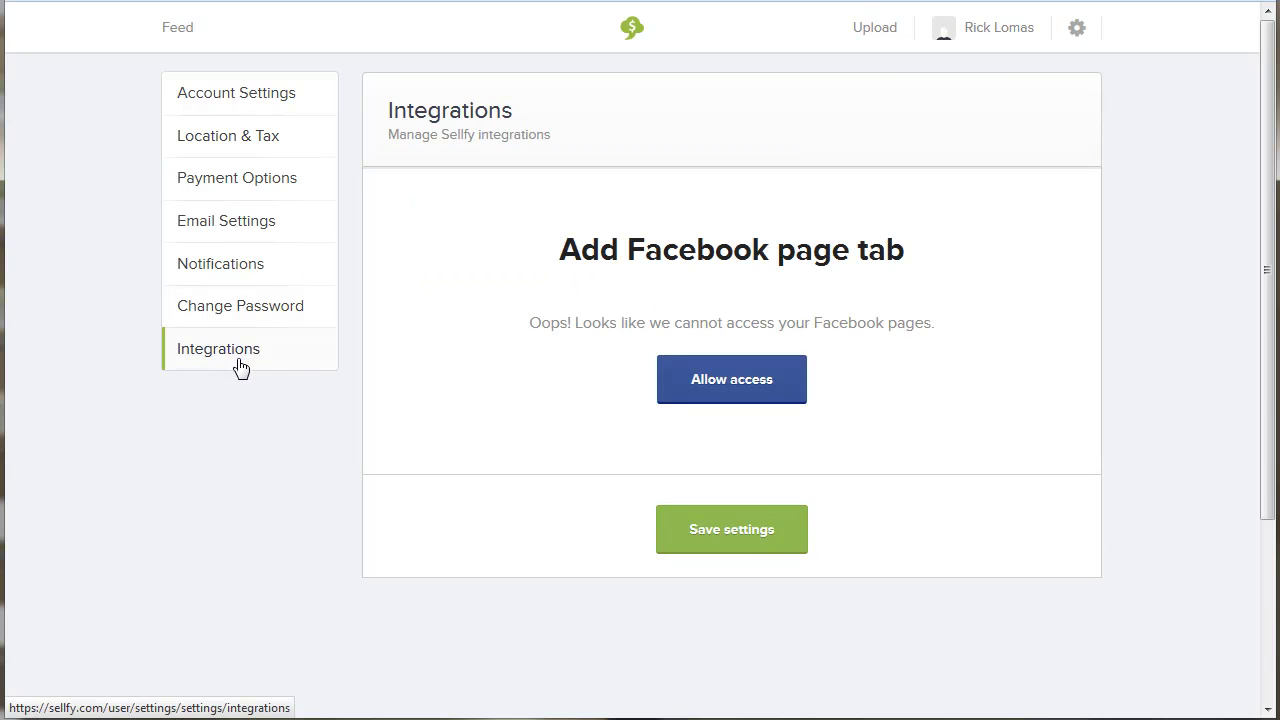